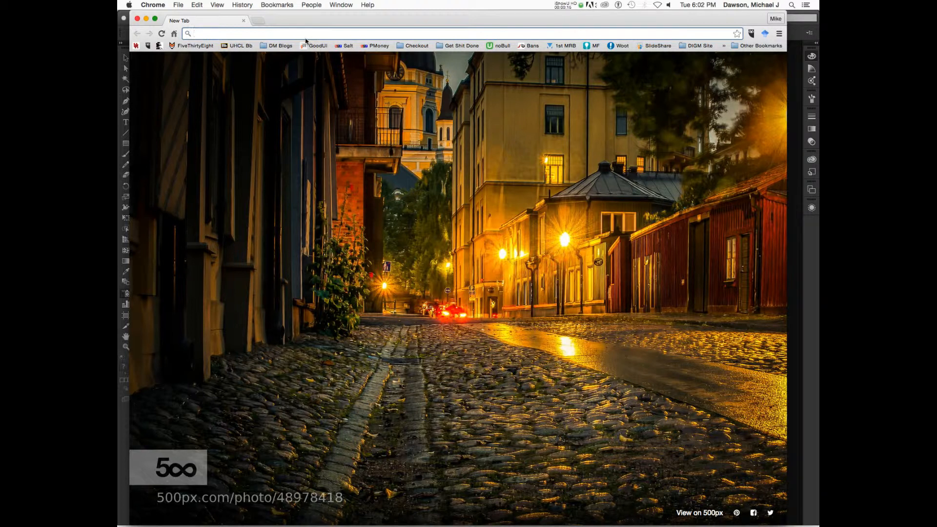
- Open images.google.com and search for images of "wine bottle"
{"action": "type", "text": "images.goog"}
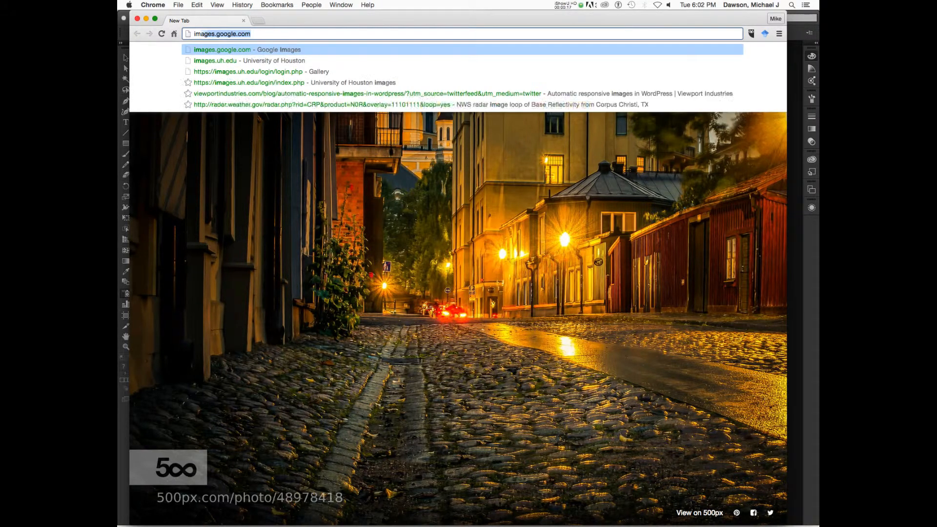
{"action": "type", "text": "le.c"}
{"action": "key", "text": "Return"}
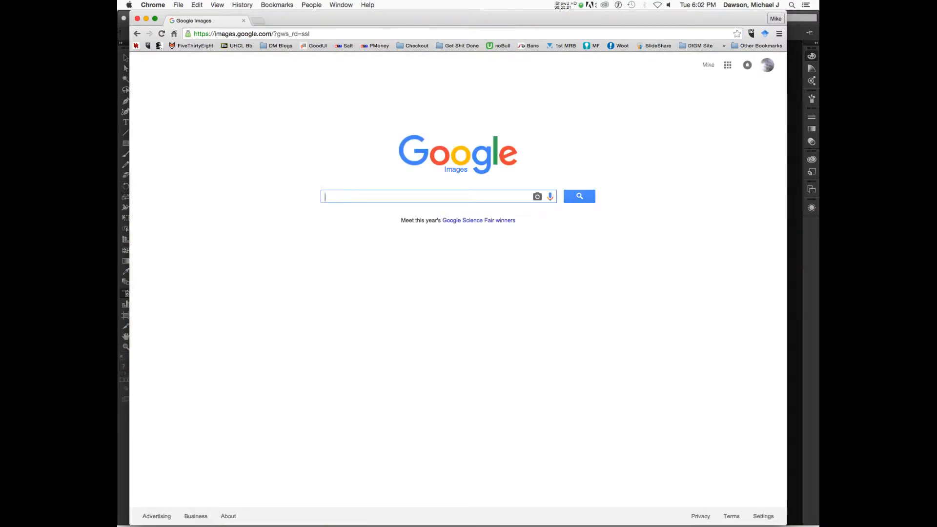
{"action": "type", "text": "wine bo"}
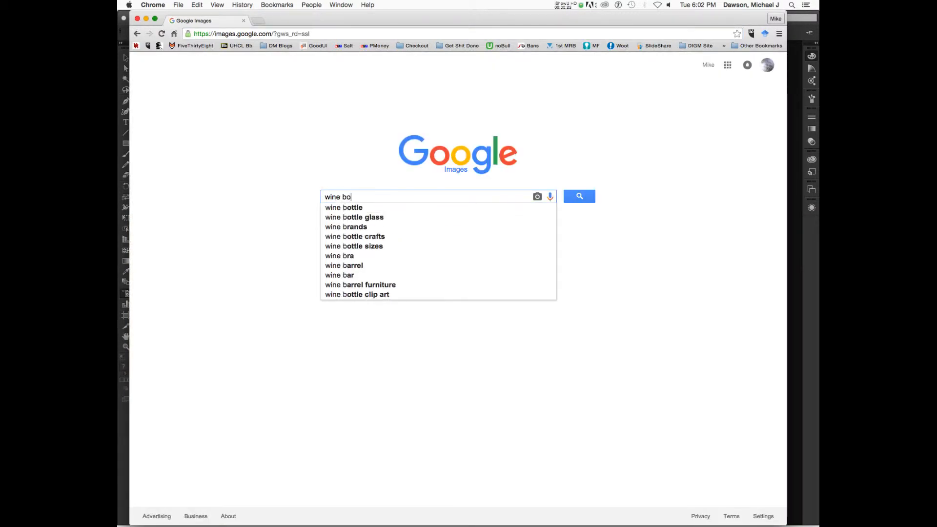
{"action": "type", "text": "ttle"}
{"action": "key", "text": "Return"}
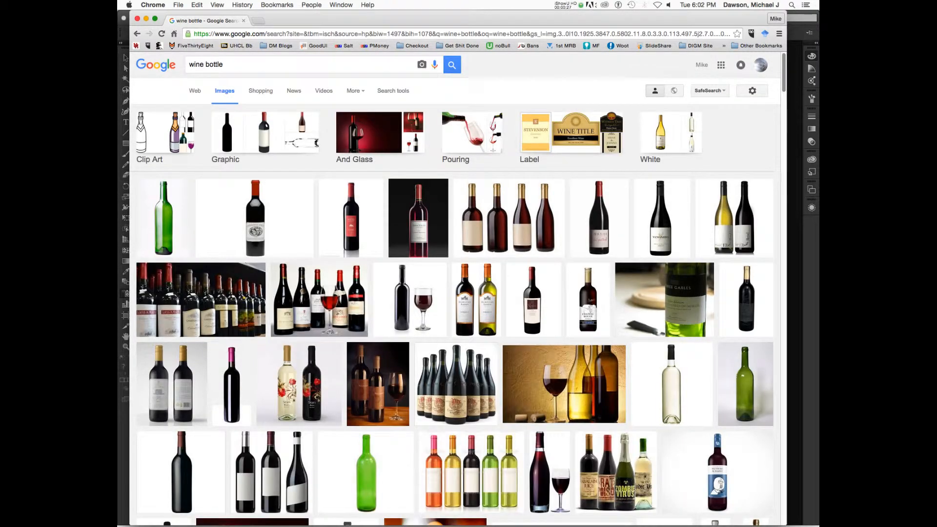
- Filter the image results by usage rights to those labeled for noncommercial reuse
{"action": "left_click", "coordinate": [391, 92]}
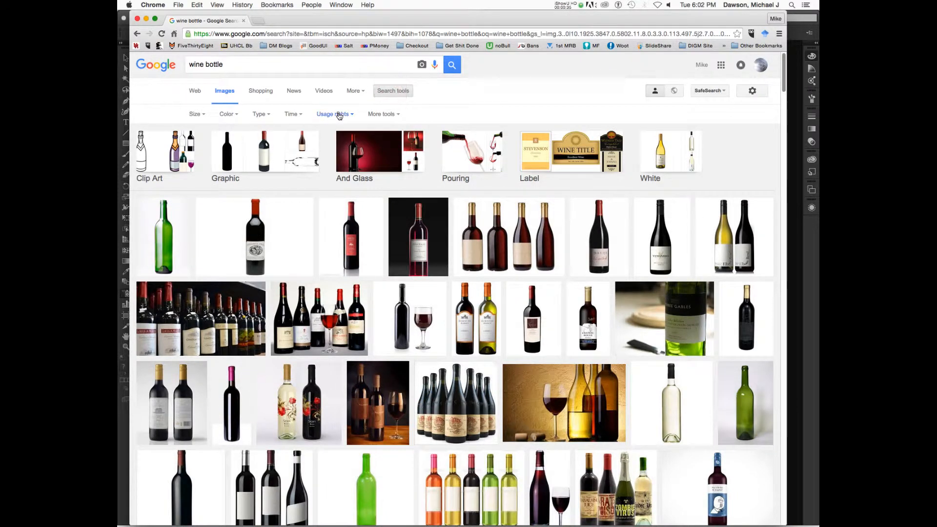
{"action": "left_click", "coordinate": [336, 114]}
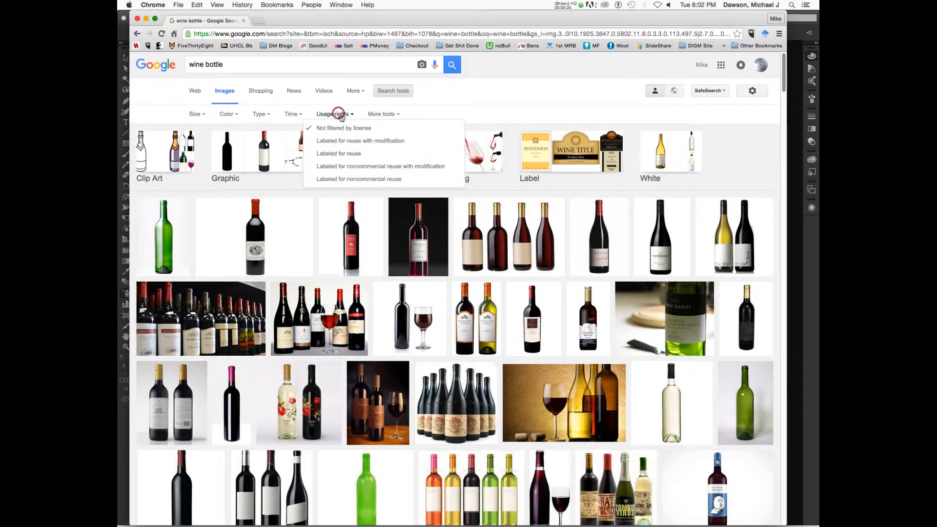
{"action": "left_click", "coordinate": [344, 180]}
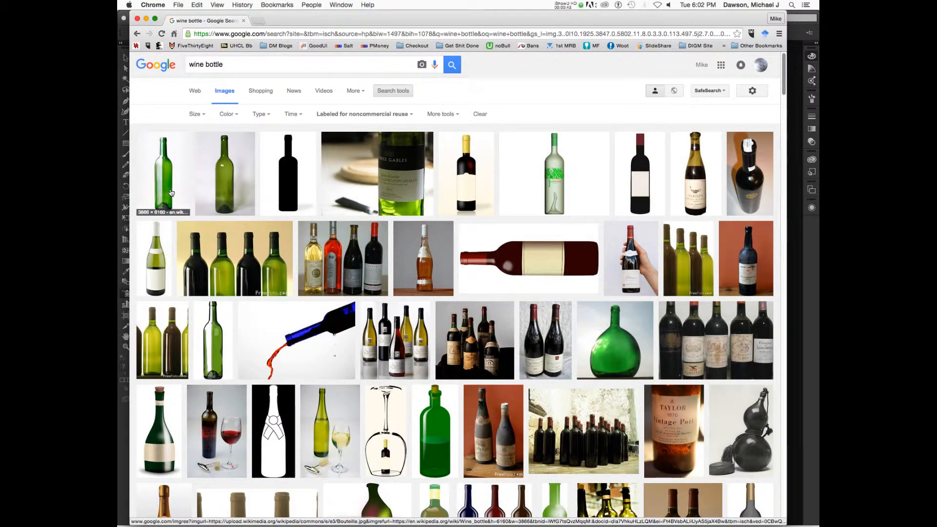
- Open the first green wine bottle result at full size and save it to the Desktop as Bouteille.jpg
{"action": "left_click", "coordinate": [170, 191]}
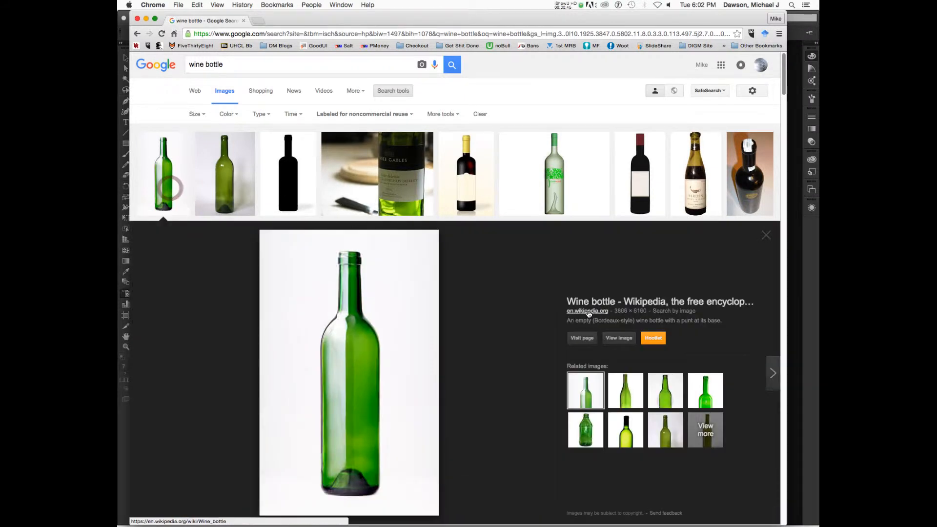
{"action": "left_click", "coordinate": [618, 339]}
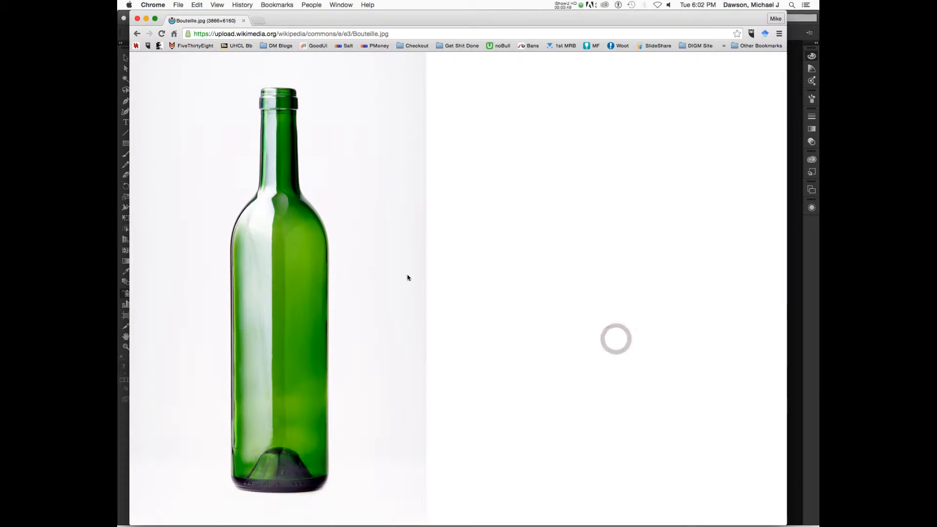
{"action": "right_click", "coordinate": [303, 224]}
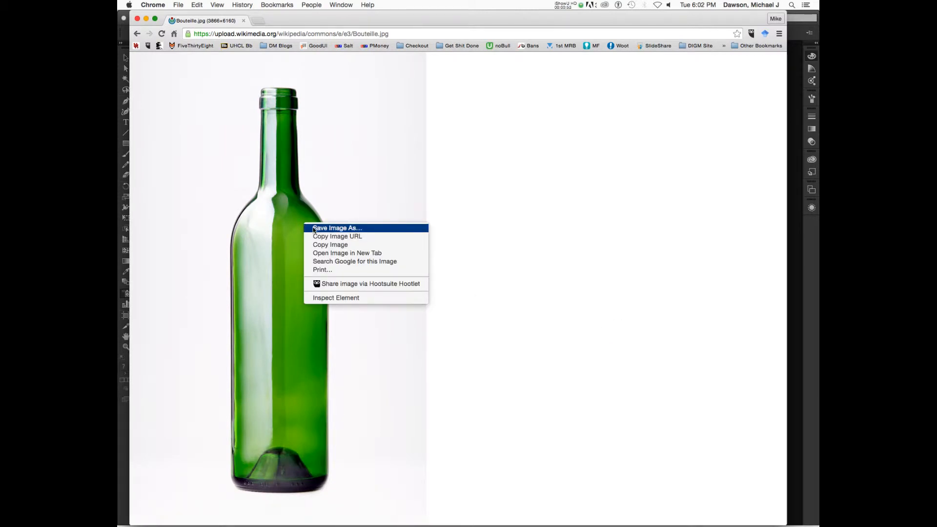
{"action": "left_click", "coordinate": [314, 228]}
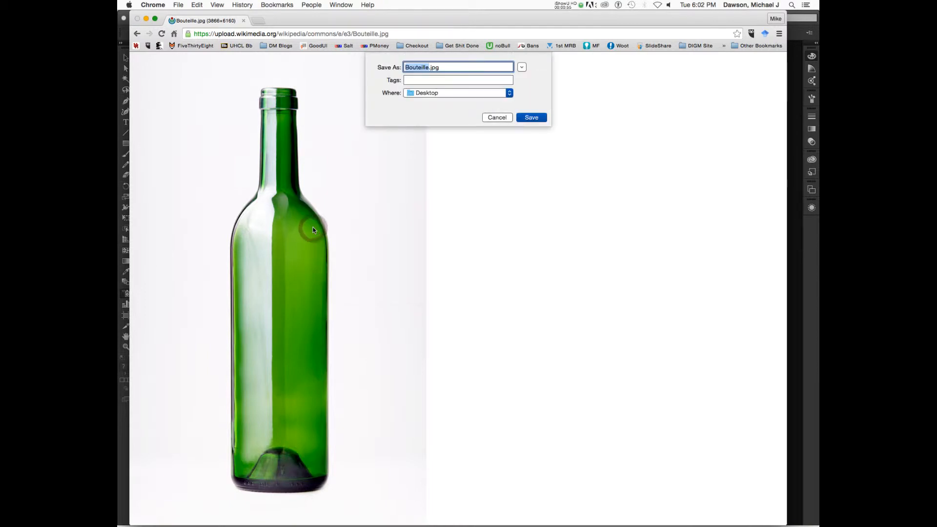
{"action": "left_click", "coordinate": [521, 68]}
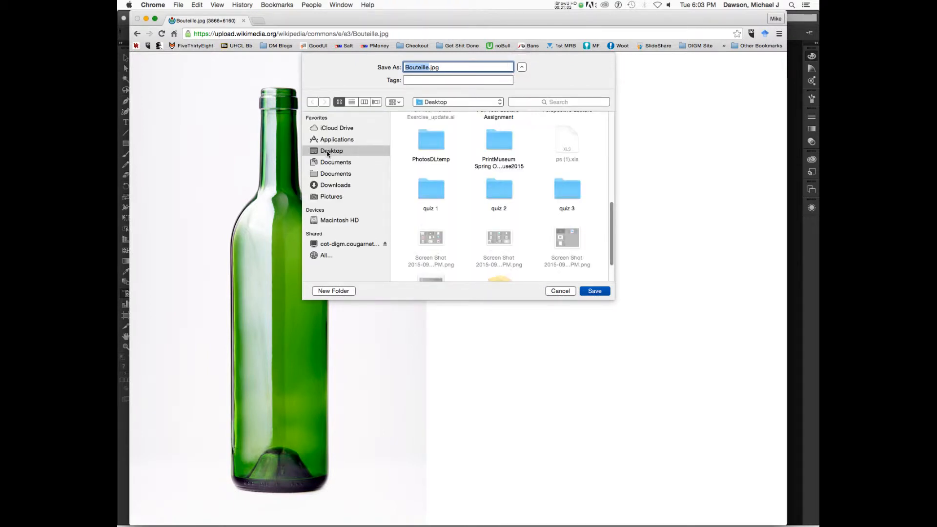
{"action": "left_click", "coordinate": [601, 291]}
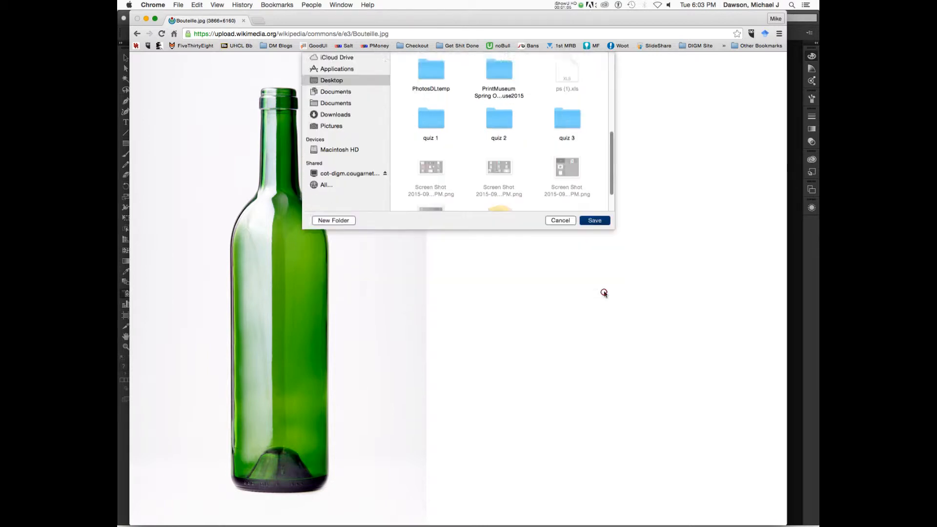
- Clear the browser and Finder windows away and place the Bouteille.jpg icon on open desktop above the lowered Illustrator window
{"action": "left_click", "coordinate": [147, 20]}
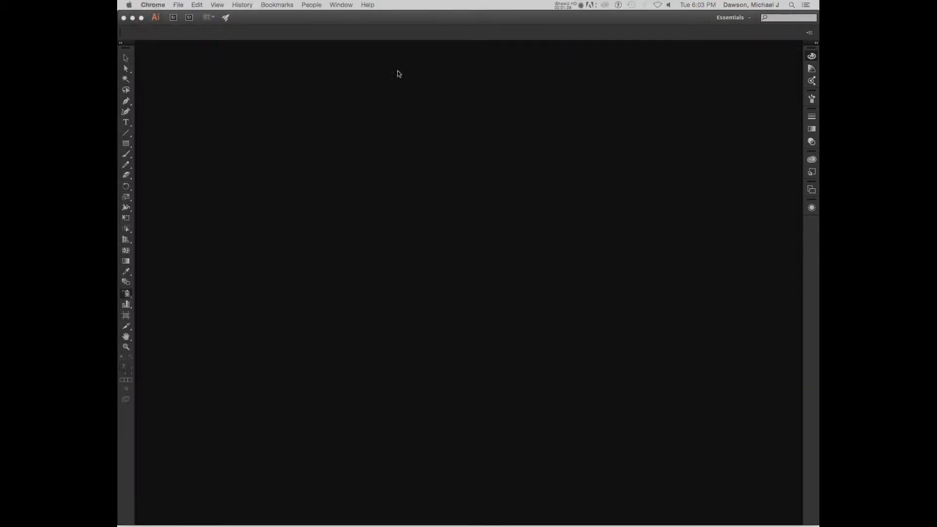
{"action": "left_click", "coordinate": [465, 22]}
{"action": "left_click_drag", "start_coordinate": [511, 25], "coordinate": [519, 126]}
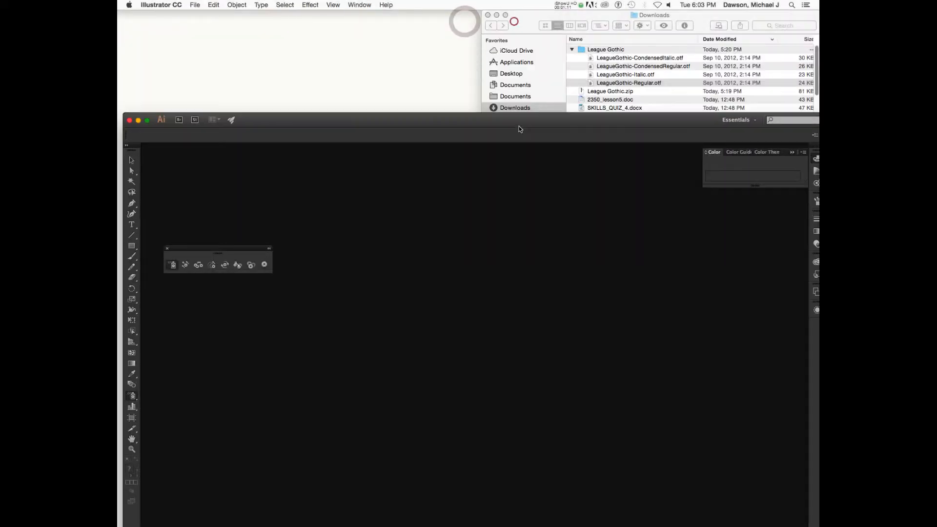
{"action": "left_click", "coordinate": [514, 22]}
{"action": "left_click", "coordinate": [630, 82]}
{"action": "double_click", "coordinate": [685, 16]}
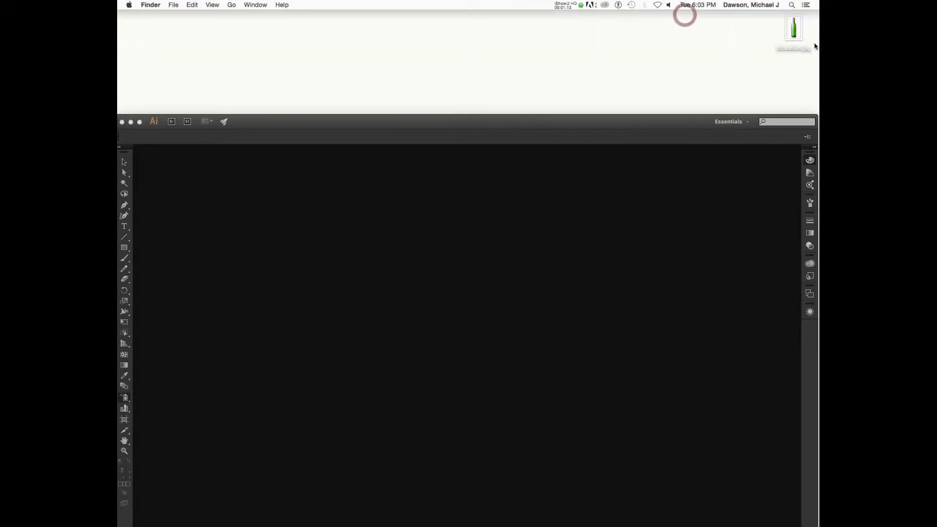
{"action": "left_click_drag", "start_coordinate": [781, 34], "coordinate": [549, 58]}
{"action": "left_click", "coordinate": [524, 73]}
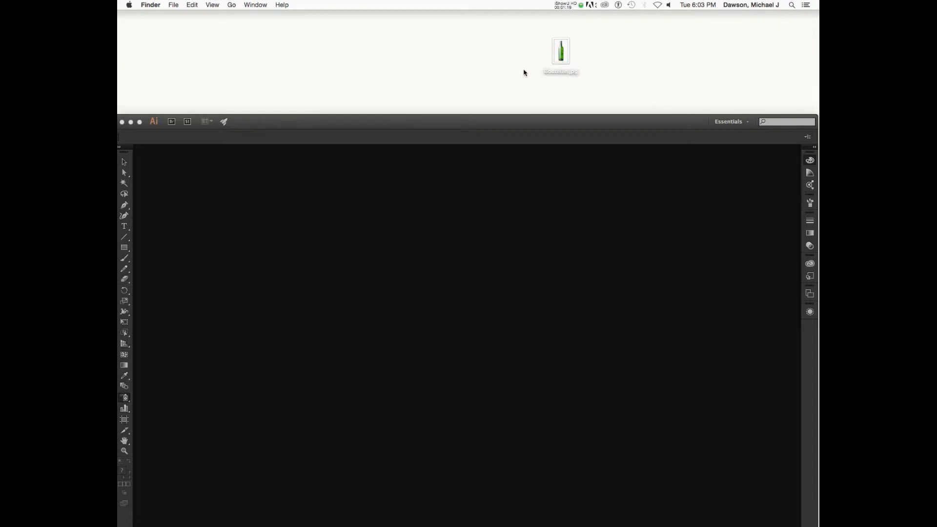
- Raise the Illustrator window slightly, keeping the desktop icon exposed, and open Bouteille.jpg from the desktop in Illustrator
{"action": "left_click", "coordinate": [569, 52]}
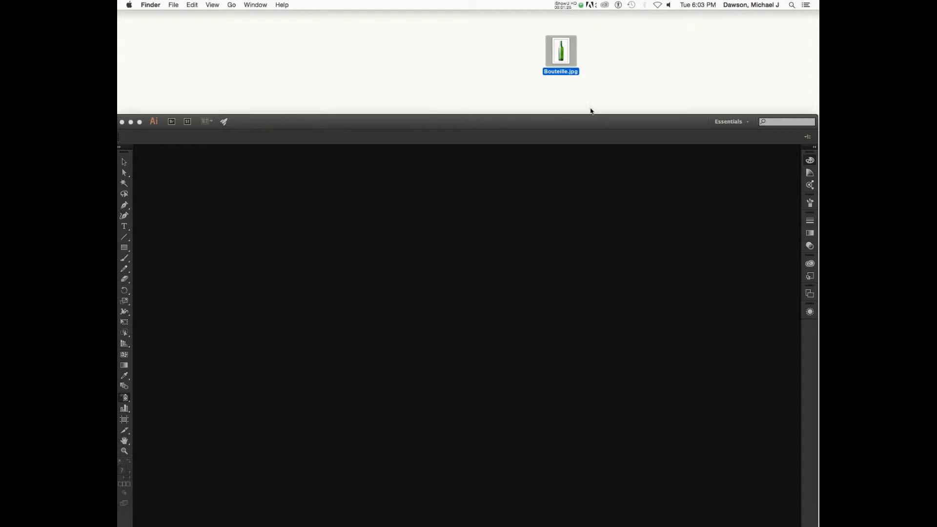
{"action": "left_click", "coordinate": [609, 122]}
{"action": "left_click_drag", "start_coordinate": [610, 121], "coordinate": [610, 92]}
{"action": "left_click", "coordinate": [599, 78]}
{"action": "left_click", "coordinate": [596, 57]}
{"action": "left_click", "coordinate": [559, 54]}
{"action": "left_click", "coordinate": [588, 52]}
{"action": "left_click", "coordinate": [560, 53]}
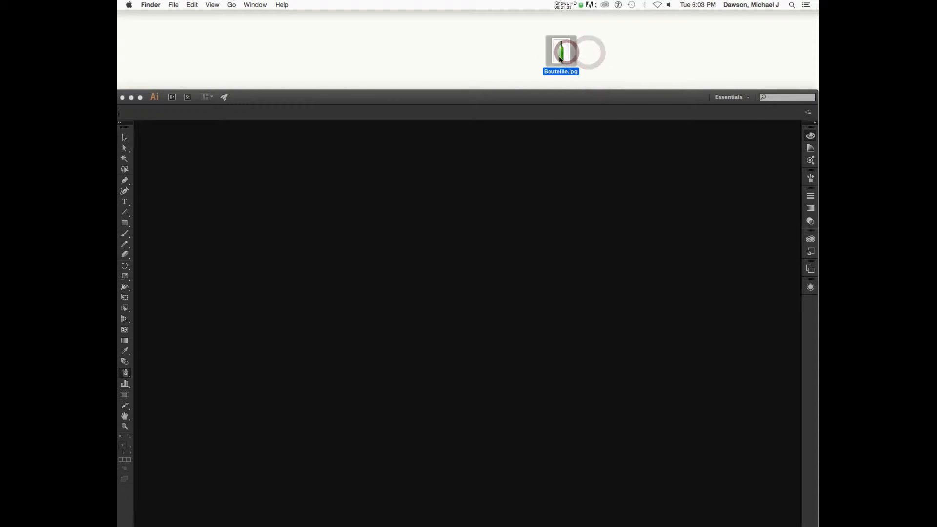
{"action": "left_click_drag", "start_coordinate": [561, 52], "coordinate": [541, 313]}
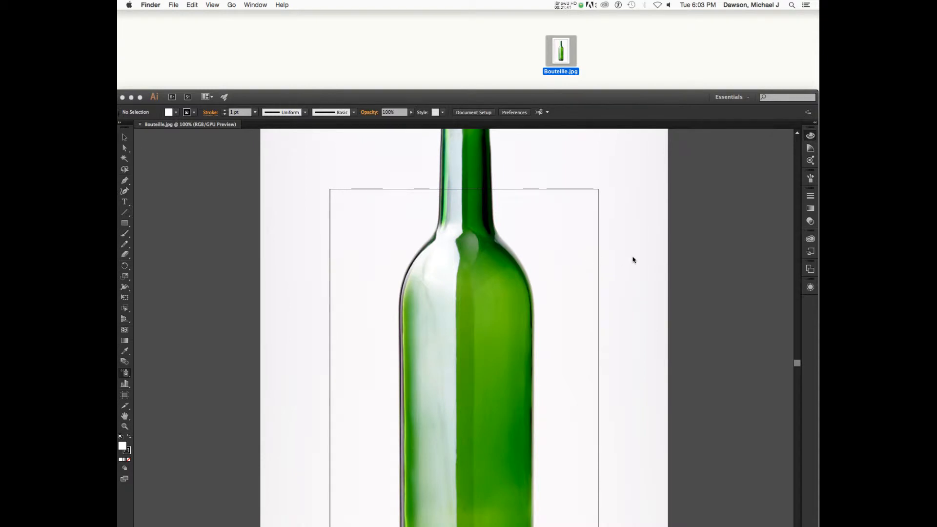
- Activate the Selection tool, close the floating symbol tools, and expand the Illustrator window to fill the screen
{"action": "left_click", "coordinate": [686, 241]}
{"action": "key", "text": "super+minus"}
{"action": "key", "text": "super+minus"}
{"action": "key", "text": "super+minus"}
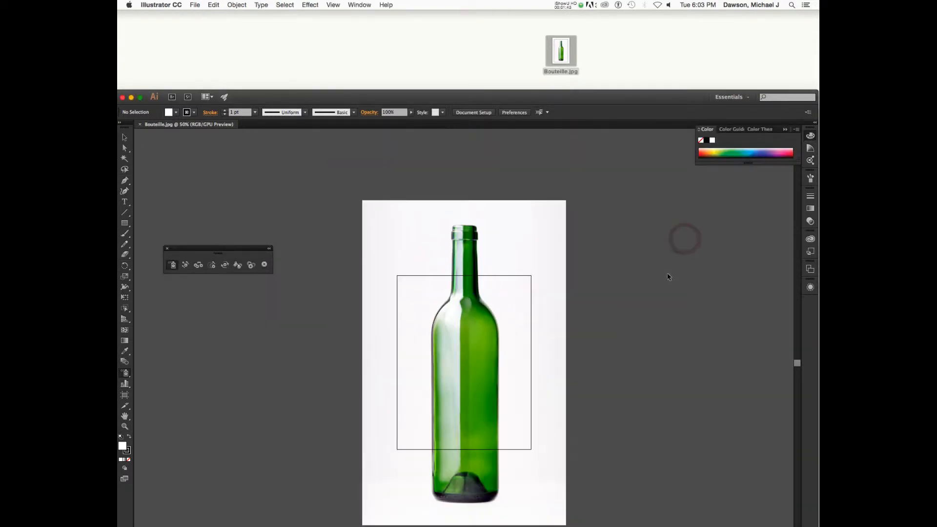
{"action": "scroll", "coordinate": [642, 282], "scroll_direction": "down", "scroll_amount": 5}
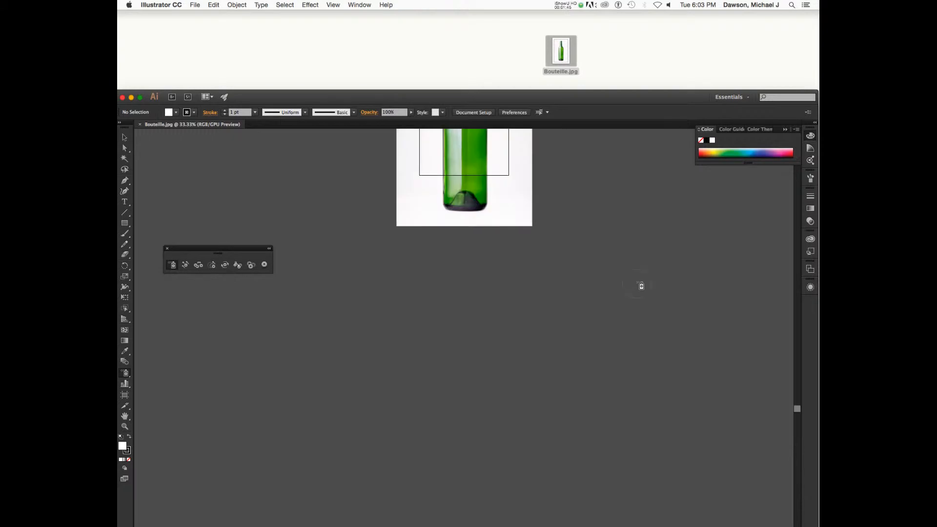
{"action": "scroll", "coordinate": [615, 274], "scroll_direction": "up", "scroll_amount": 1}
{"action": "key", "text": "v"}
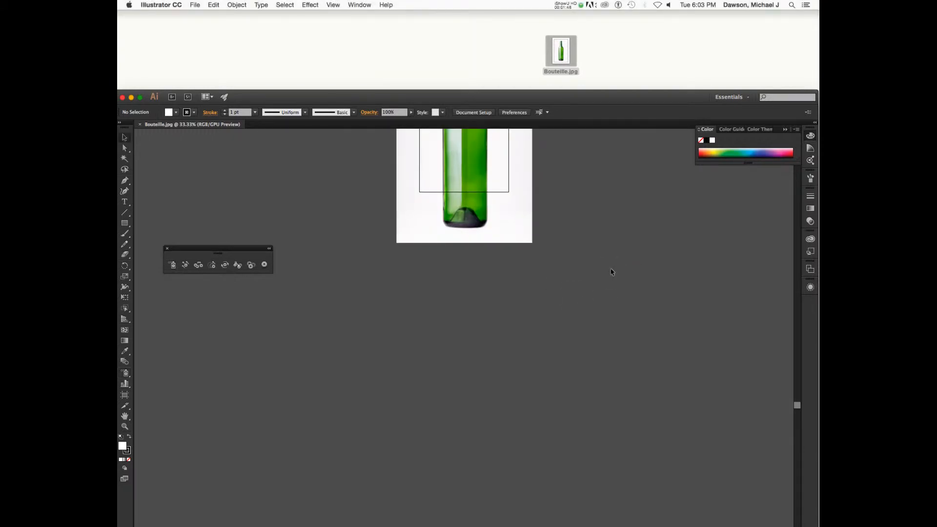
{"action": "left_click", "coordinate": [167, 249]}
{"action": "left_click", "coordinate": [141, 98]}
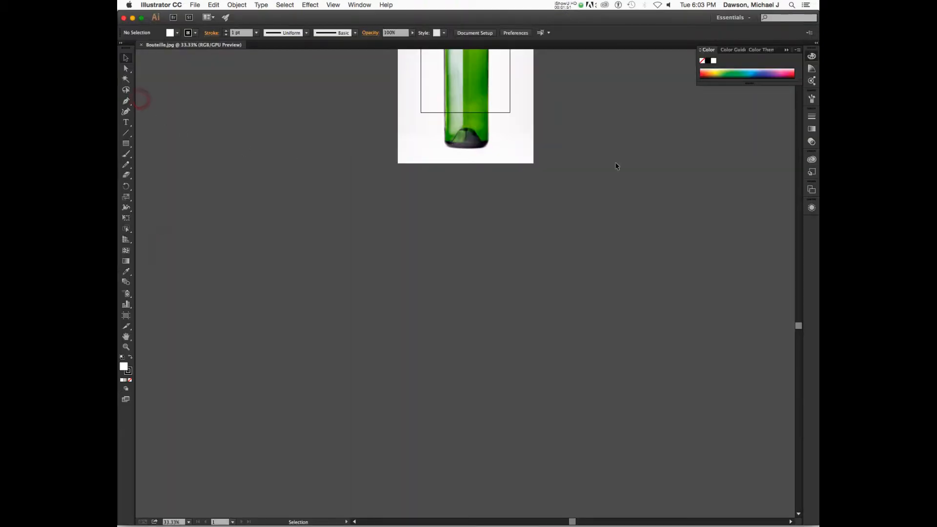
{"action": "scroll", "coordinate": [614, 163], "scroll_direction": "up", "scroll_amount": 5}
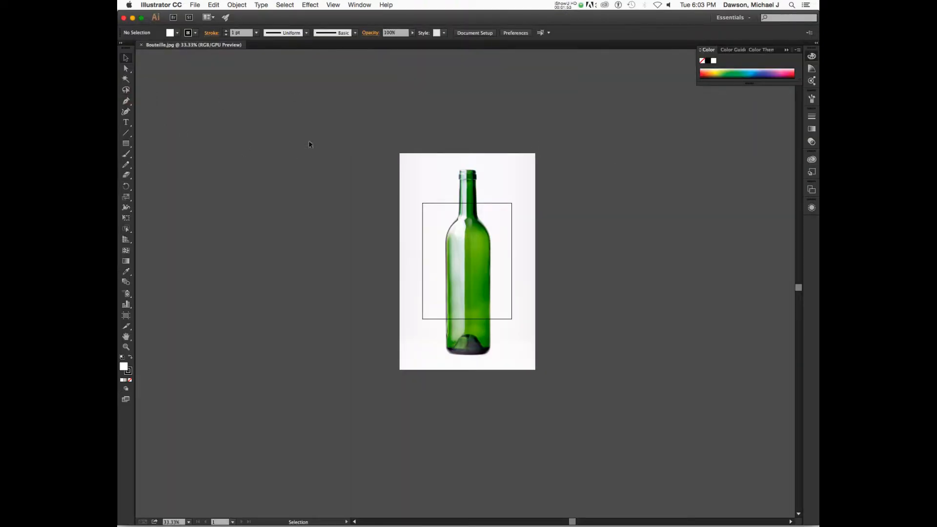
- Close the Bouteille.jpg document, reopen the file from the desktop in Illustrator, and restore the window to full screen height
{"action": "left_click", "coordinate": [141, 45]}
{"action": "left_click_drag", "start_coordinate": [433, 22], "coordinate": [433, 103]}
{"action": "left_click_drag", "start_coordinate": [561, 51], "coordinate": [509, 306]}
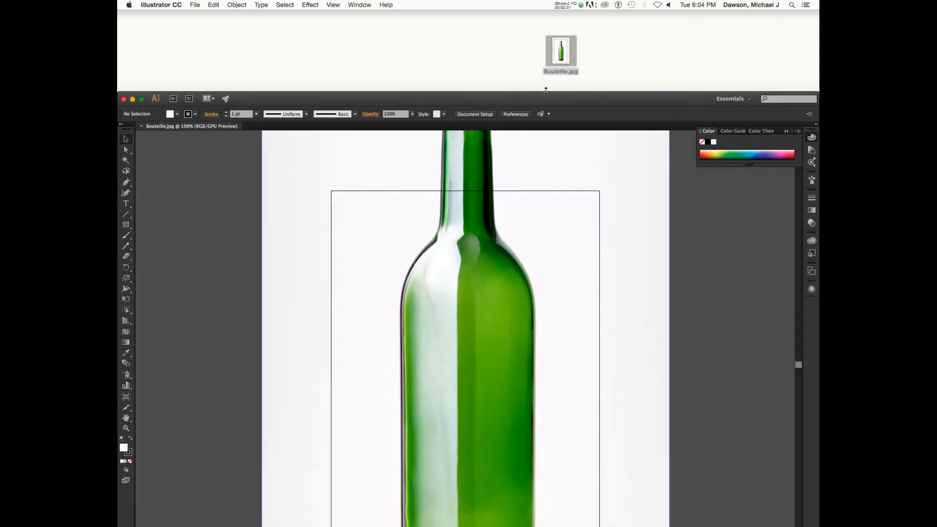
{"action": "double_click", "coordinate": [546, 90]}
- Scale the bottle image down proportionally from its center so it fits inside the artboard, and deselect it
{"action": "left_click", "coordinate": [545, 278]}
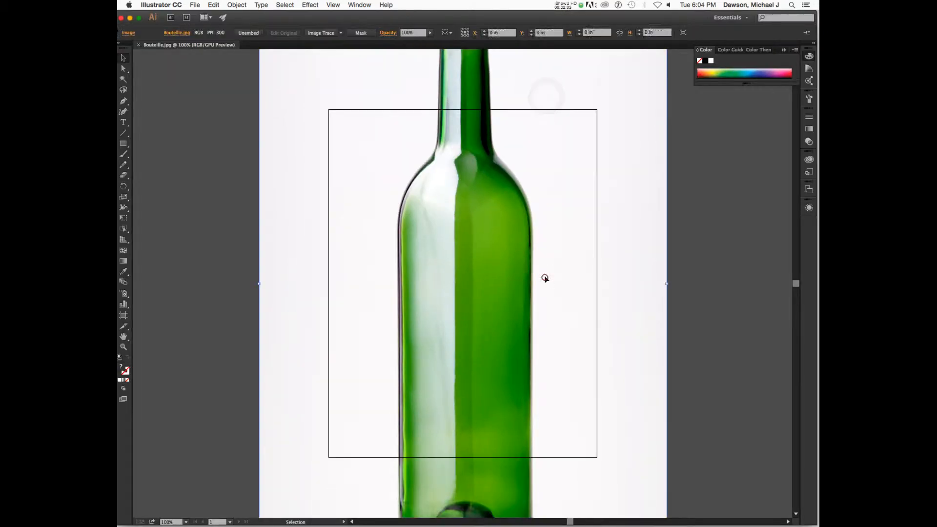
{"action": "key", "text": "super+minus"}
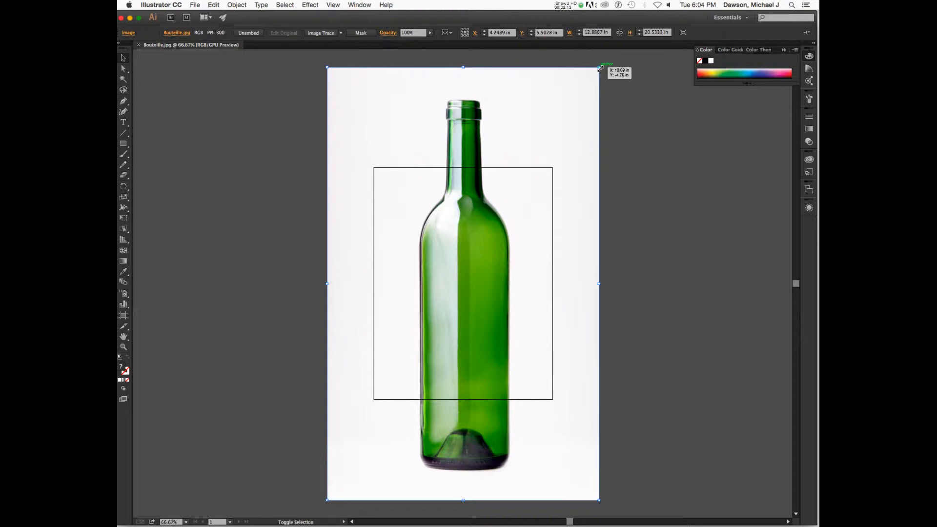
{"action": "left_click_drag", "start_coordinate": [600, 68], "coordinate": [510, 192]}
{"action": "left_click", "coordinate": [525, 209]}
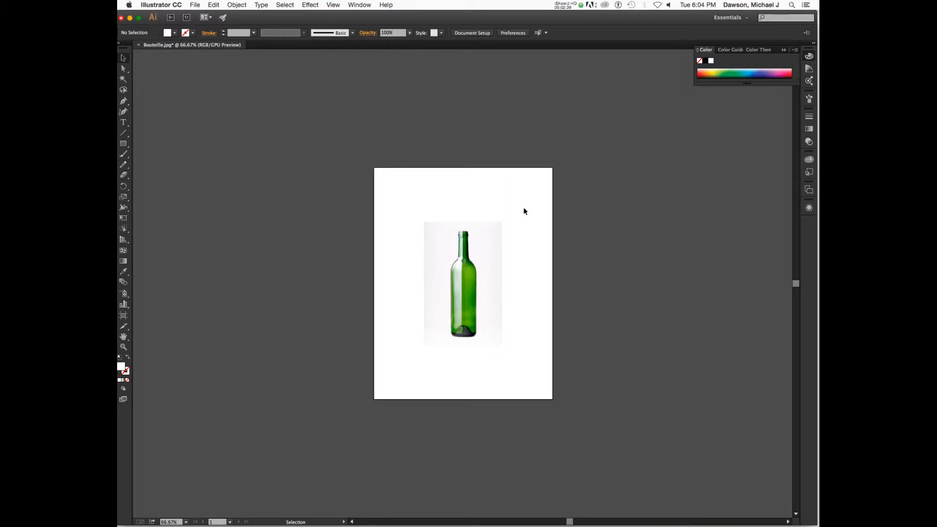
{"action": "scroll", "coordinate": [505, 222], "scroll_direction": "down", "scroll_amount": 1}
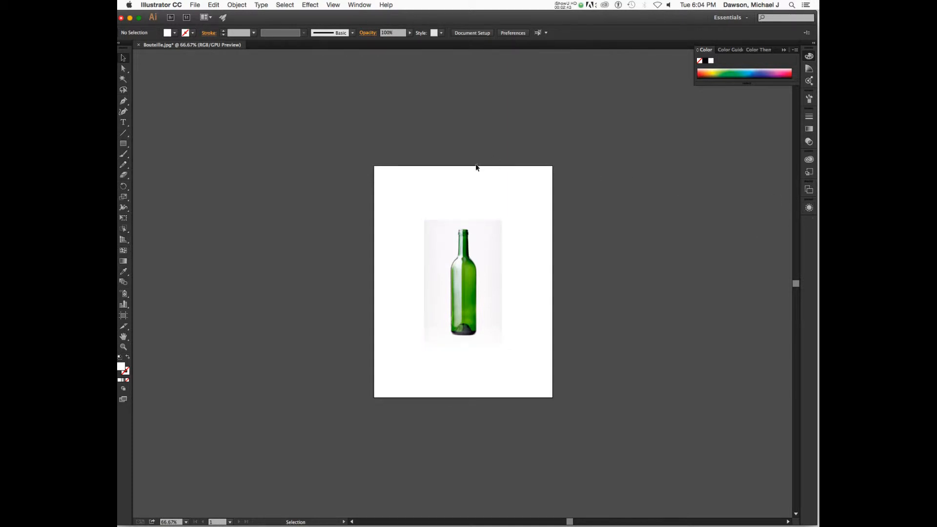
- Display the document's layers, expand Layer 1 to list its contents, and place the layer list clear of the artboard
{"action": "left_click", "coordinate": [361, 5]}
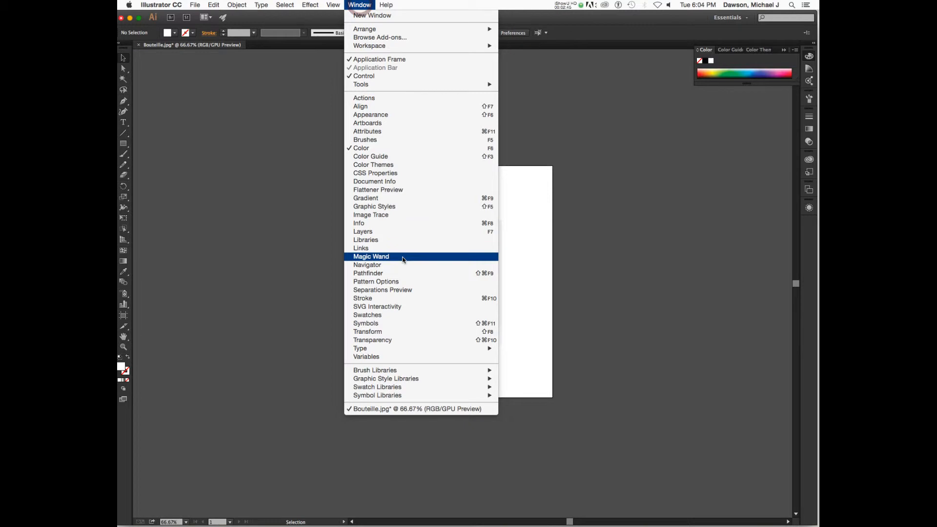
{"action": "mouse_move", "coordinate": [413, 352]}
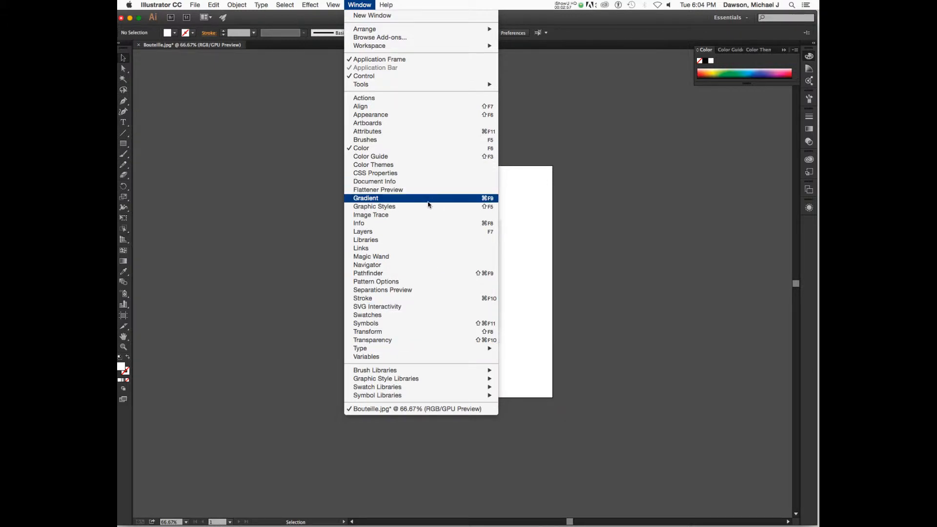
{"action": "left_click", "coordinate": [420, 234]}
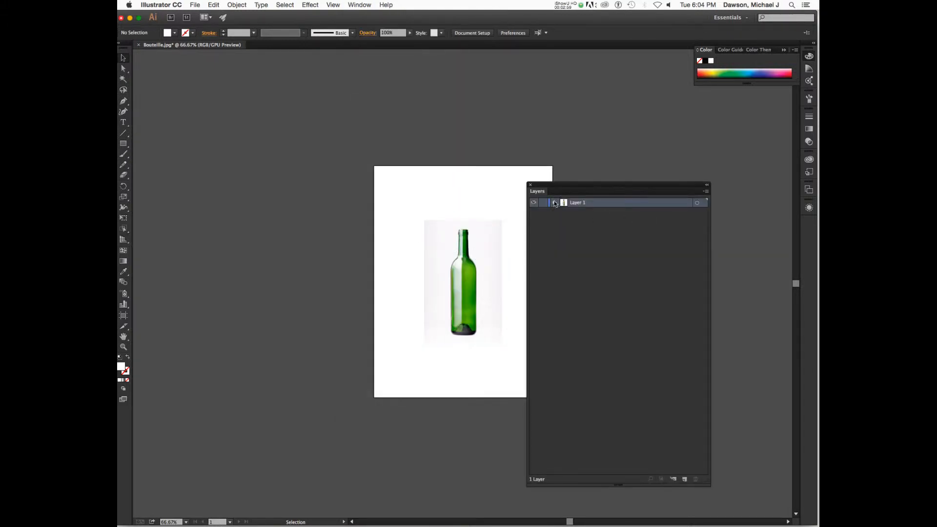
{"action": "left_click", "coordinate": [555, 204]}
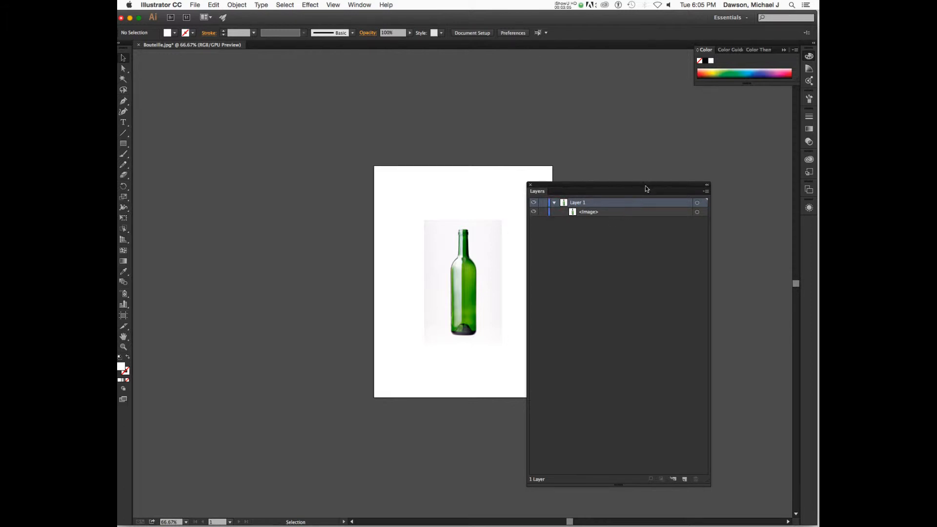
{"action": "left_click_drag", "start_coordinate": [646, 186], "coordinate": [699, 149]}
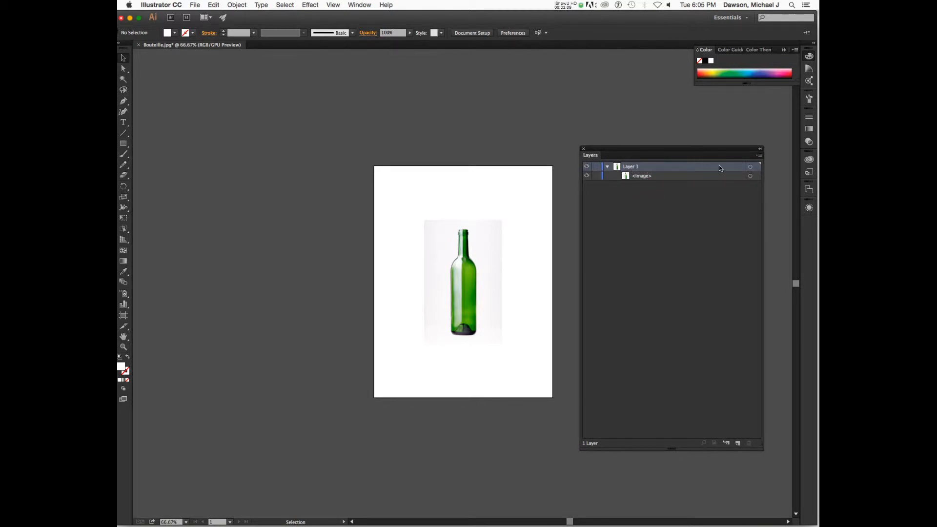
{"action": "left_click", "coordinate": [683, 169]}
{"action": "double_click", "coordinate": [683, 168]}
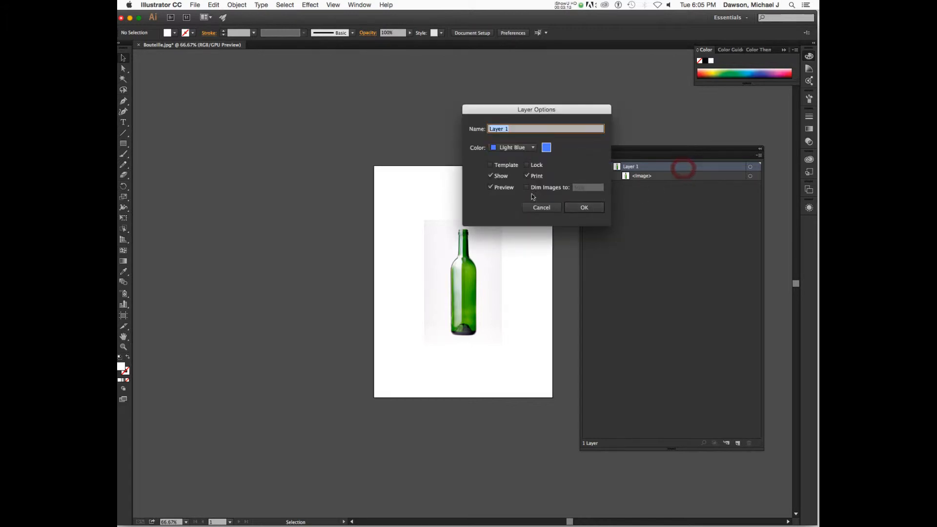
{"action": "left_click", "coordinate": [541, 207]}
- Undo the bottle image's earlier scaling and rescale it proportionally from its center to about 3.98 by 6.34 in
{"action": "left_click", "coordinate": [478, 273]}
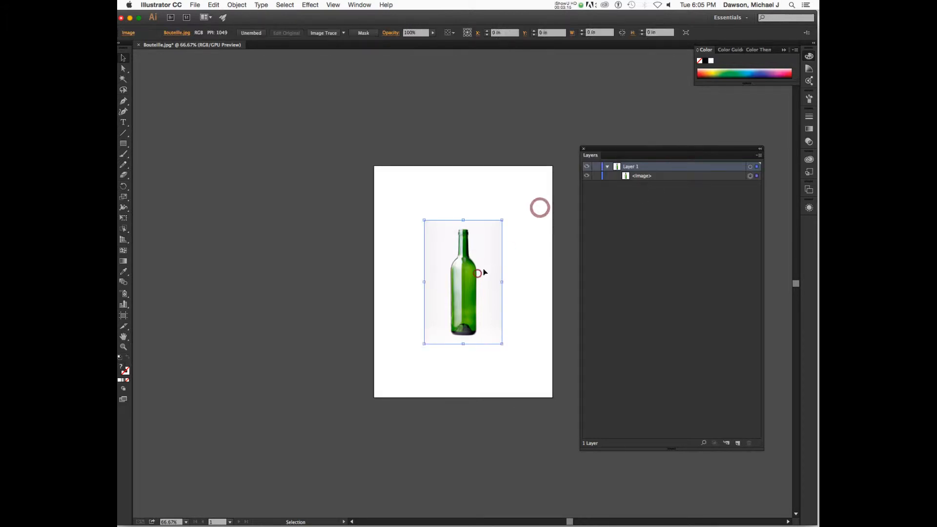
{"action": "key", "text": "super+z"}
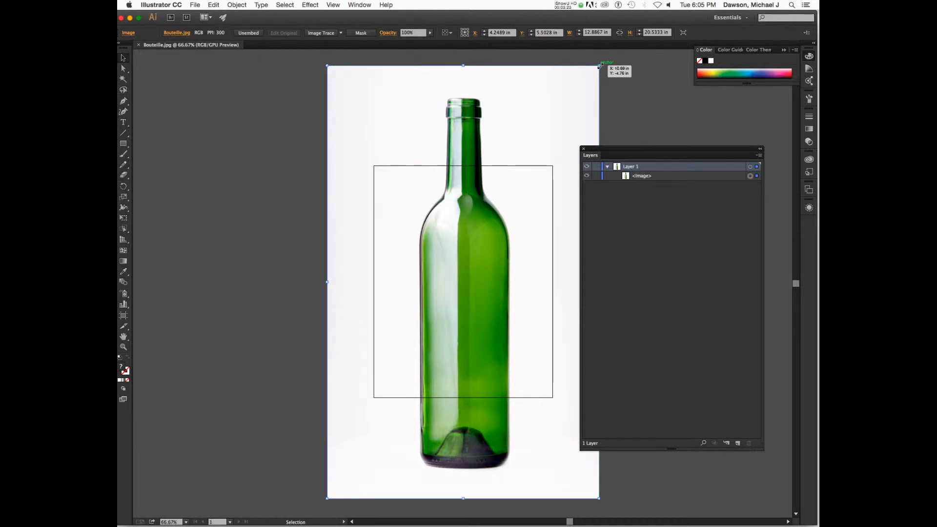
{"action": "left_click_drag", "start_coordinate": [600, 67], "coordinate": [506, 218]}
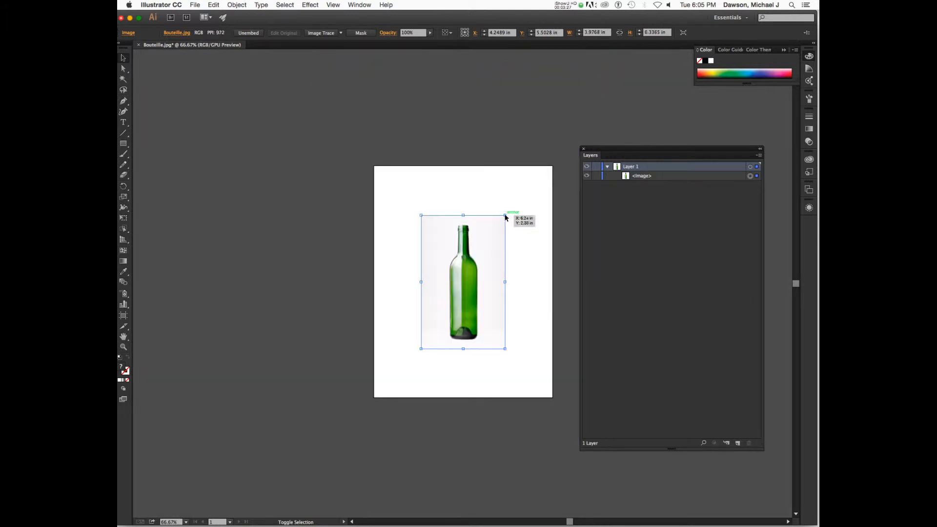
- Turn Layer 1 into a template layer with its images dimmed
{"action": "double_click", "coordinate": [676, 170]}
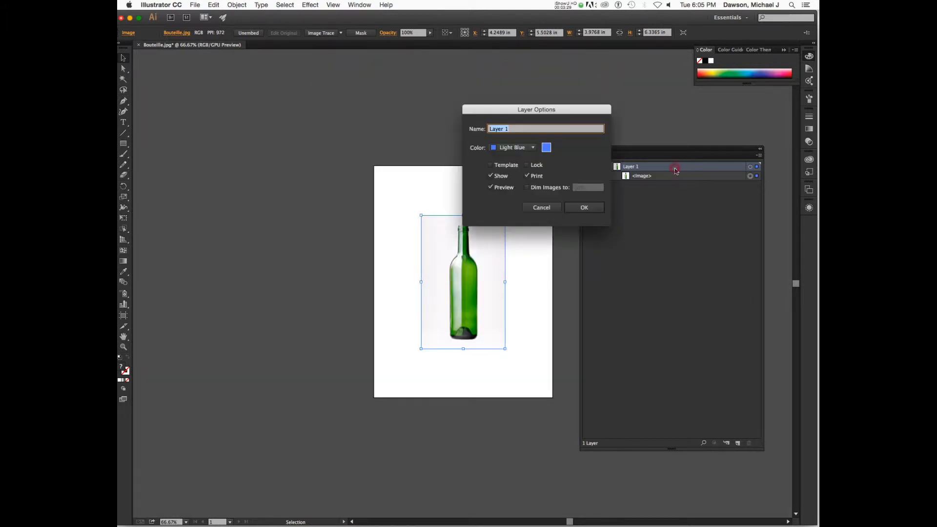
{"action": "left_click", "coordinate": [508, 166]}
{"action": "left_click", "coordinate": [581, 189]}
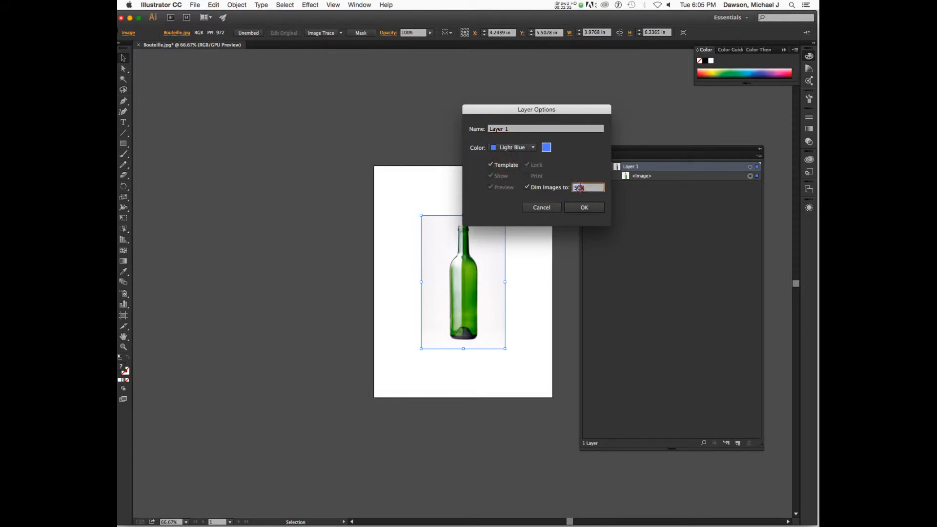
{"action": "left_click_drag", "start_coordinate": [586, 188], "coordinate": [574, 188]}
{"action": "key", "text": "Return"}
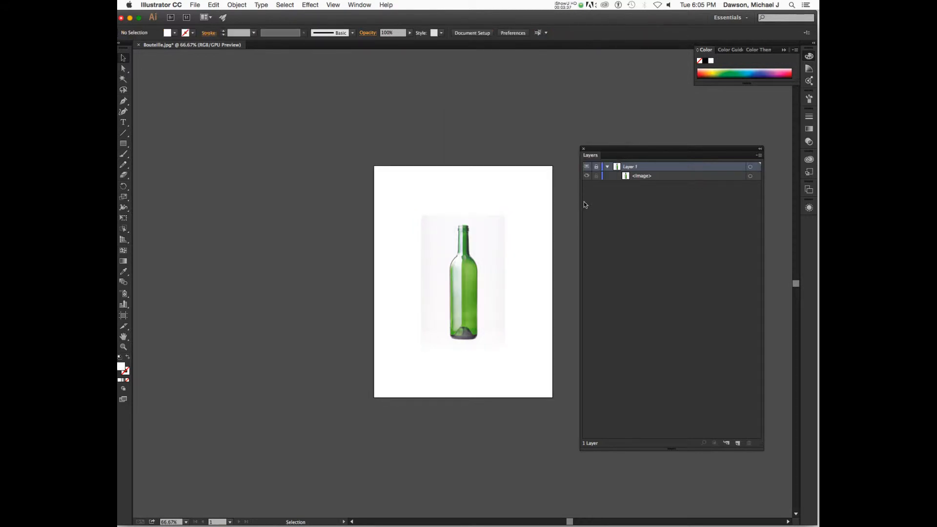
- Activate the Pen tool and add a new layer above the template layer for tracing the bottle
{"action": "key", "text": "p"}
{"action": "key", "text": "super+equal"}
{"action": "key", "text": "super+equal"}
{"action": "key", "text": "super+equal"}
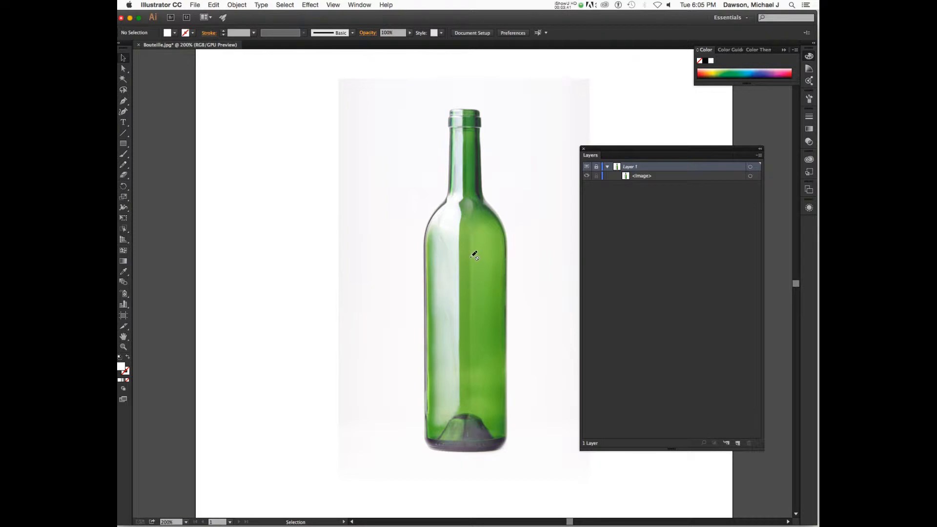
{"action": "scroll", "coordinate": [474, 255], "scroll_direction": "down", "scroll_amount": 2}
{"action": "scroll", "coordinate": [473, 254], "scroll_direction": "right", "scroll_amount": 1}
{"action": "key", "text": "p"}
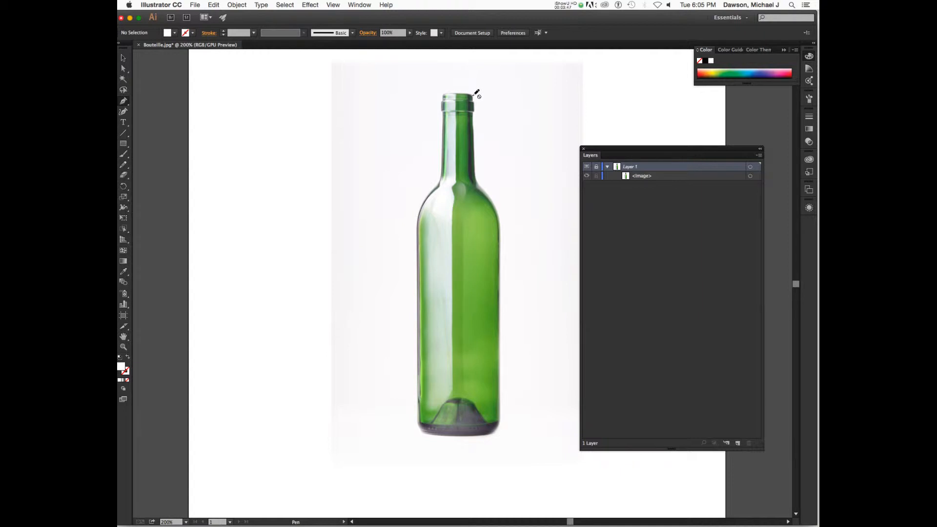
{"action": "left_click", "coordinate": [738, 444]}
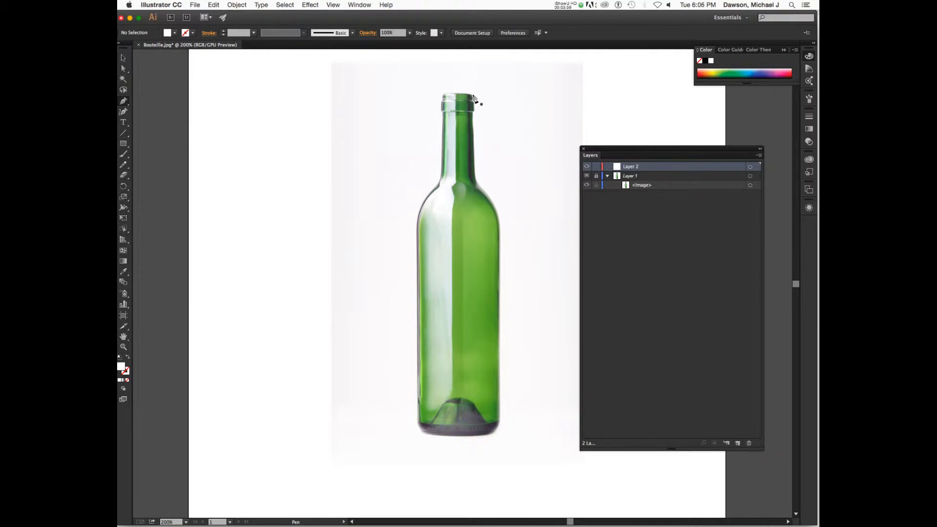
- Trace the bottle's right-hand outline with curved Pen segments from the rim down the neck, shoulder and side to the base
{"action": "left_click_drag", "start_coordinate": [471, 94], "coordinate": [473, 118]}
{"action": "mouse_move", "coordinate": [477, 182]}
{"action": "left_mouse_down"}
{"action": "mouse_move", "coordinate": [490, 206]}
{"action": "mouse_move", "coordinate": [484, 195]}
{"action": "left_mouse_up"}
{"action": "left_click_drag", "start_coordinate": [499, 278], "coordinate": [497, 366]}
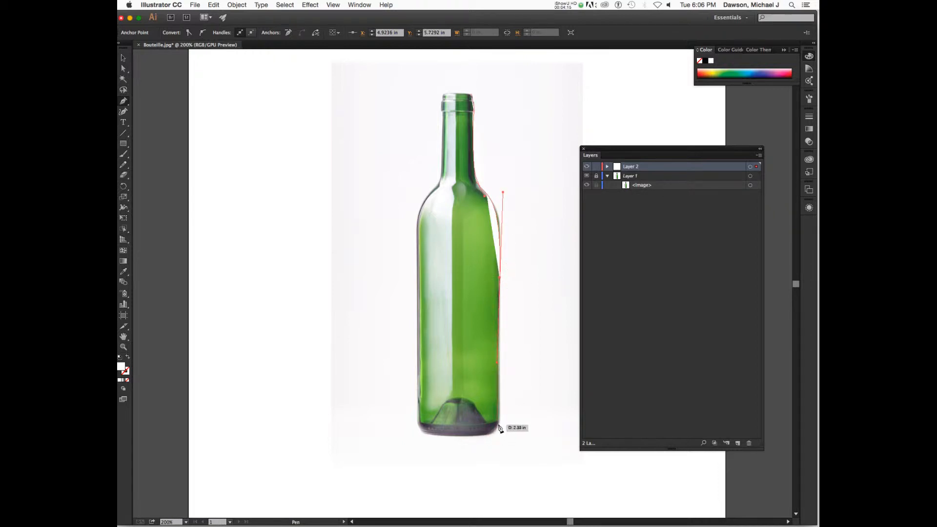
{"action": "left_click_drag", "start_coordinate": [499, 415], "coordinate": [463, 436]}
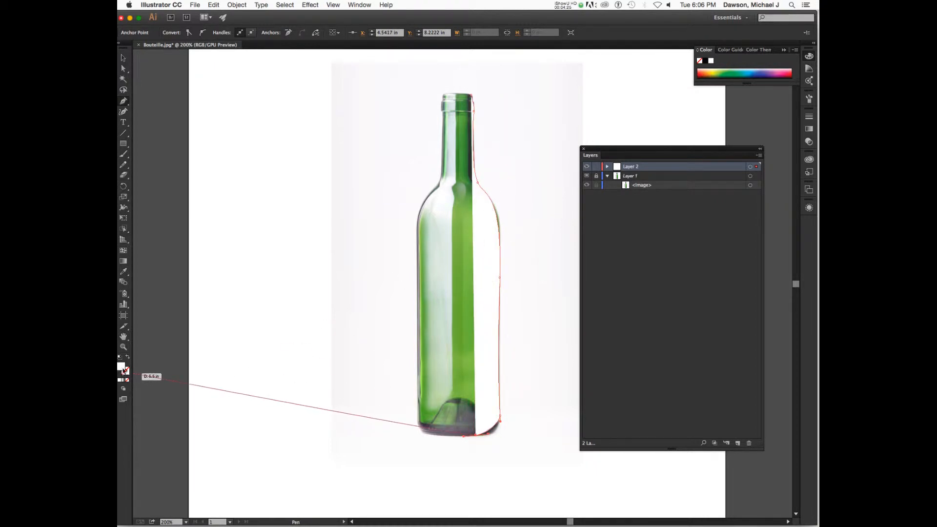
- Give the traced path no fill and a near-black stroke (#070304)
{"action": "left_click", "coordinate": [127, 358]}
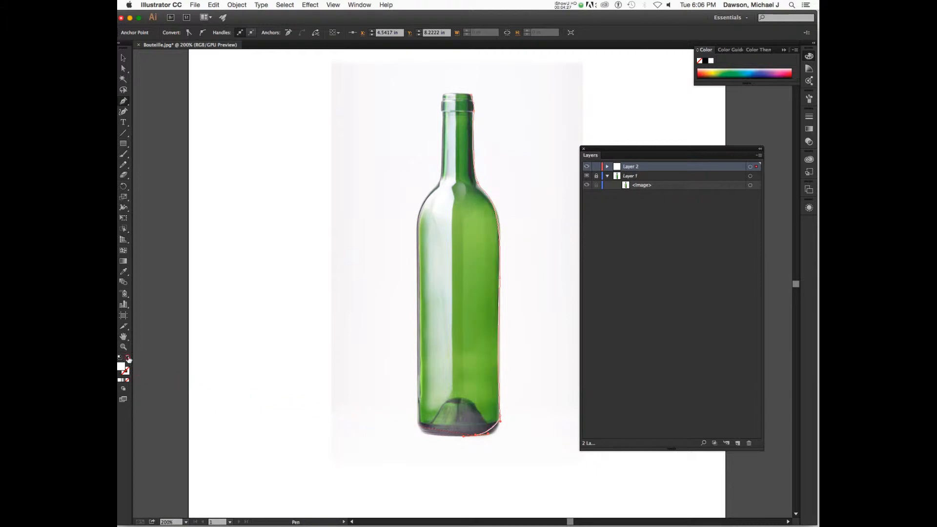
{"action": "double_click", "coordinate": [126, 372]}
{"action": "left_click", "coordinate": [608, 295]}
{"action": "left_click", "coordinate": [747, 191]}
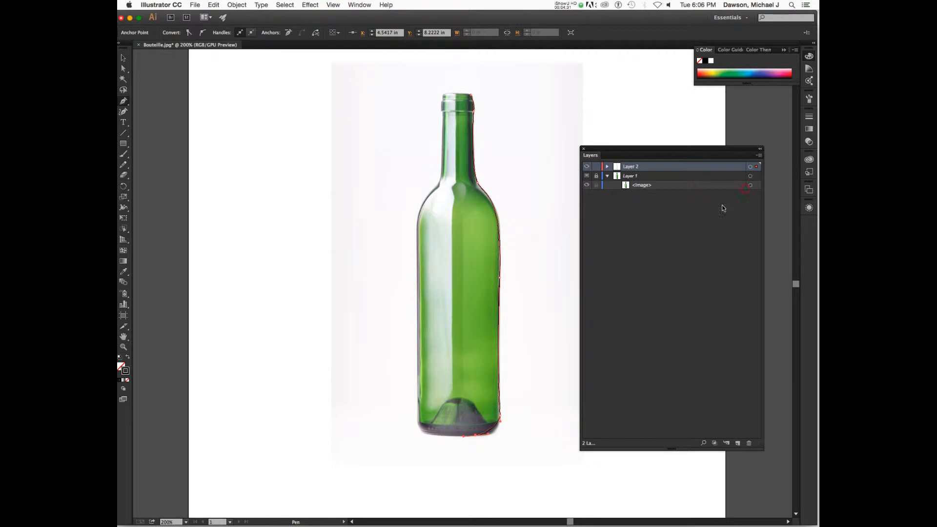
- Hide the template layer, extend the path along the base to the bottle's centerline, and finish drawing it
{"action": "left_click", "coordinate": [587, 177]}
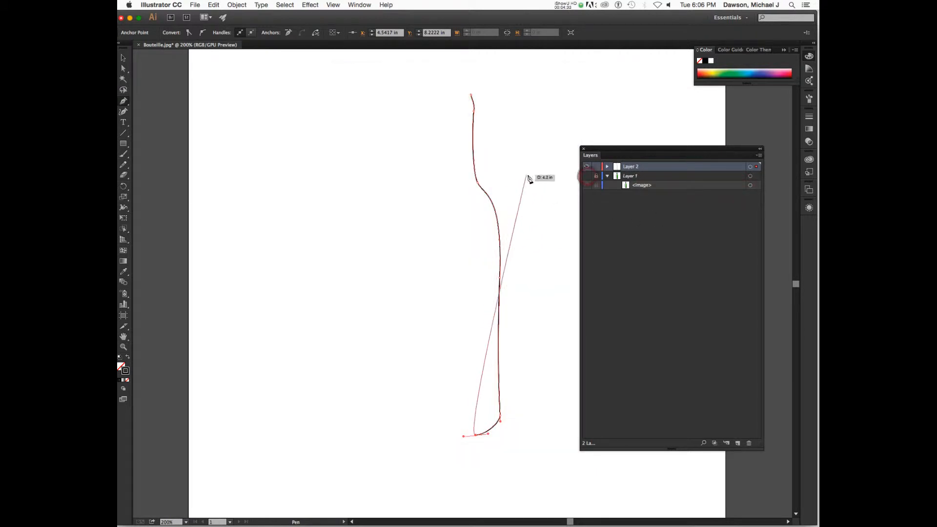
{"action": "left_click", "coordinate": [456, 436]}
{"action": "key", "text": "v"}
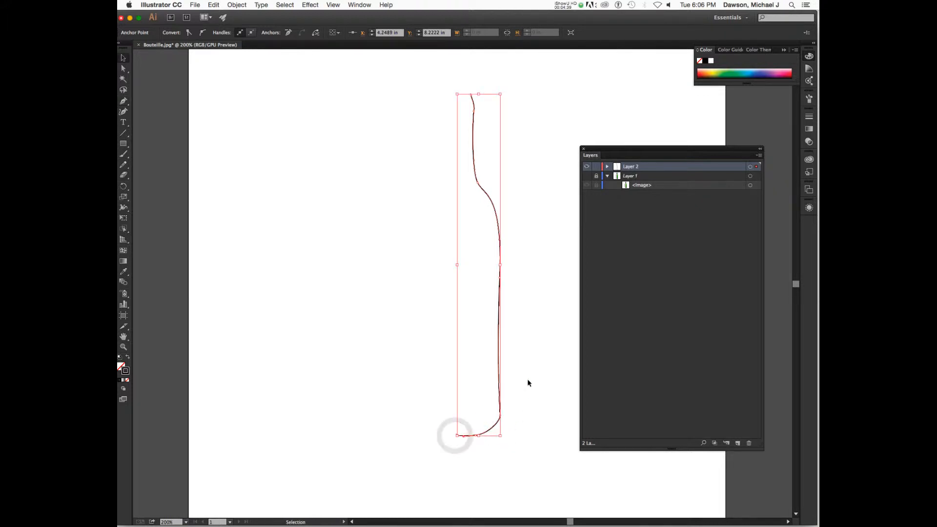
- Show the template layer to compare the traced path with the bottle, hide the layer again, and reselect the path
{"action": "left_click", "coordinate": [528, 382]}
{"action": "left_click_drag", "start_coordinate": [433, 78], "coordinate": [536, 464]}
{"action": "left_click", "coordinate": [588, 177]}
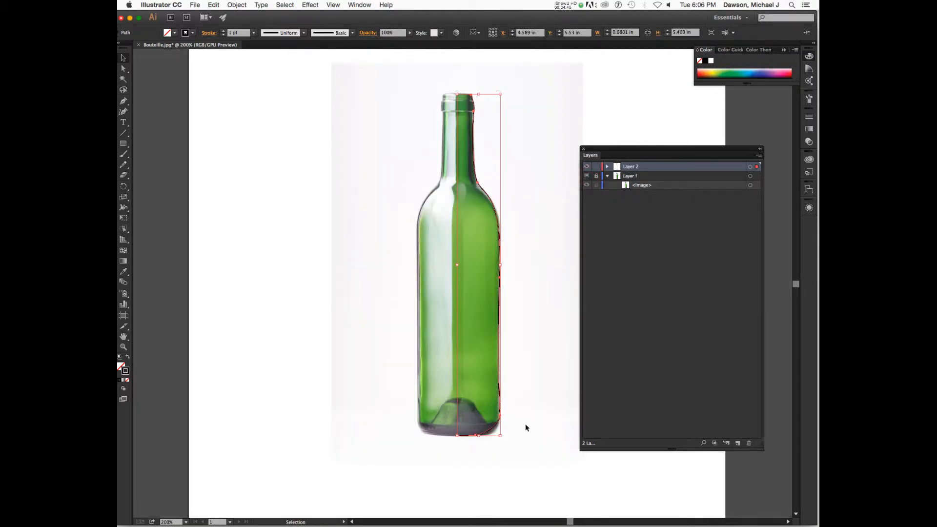
{"action": "left_click", "coordinate": [127, 372]}
{"action": "left_click", "coordinate": [541, 217]}
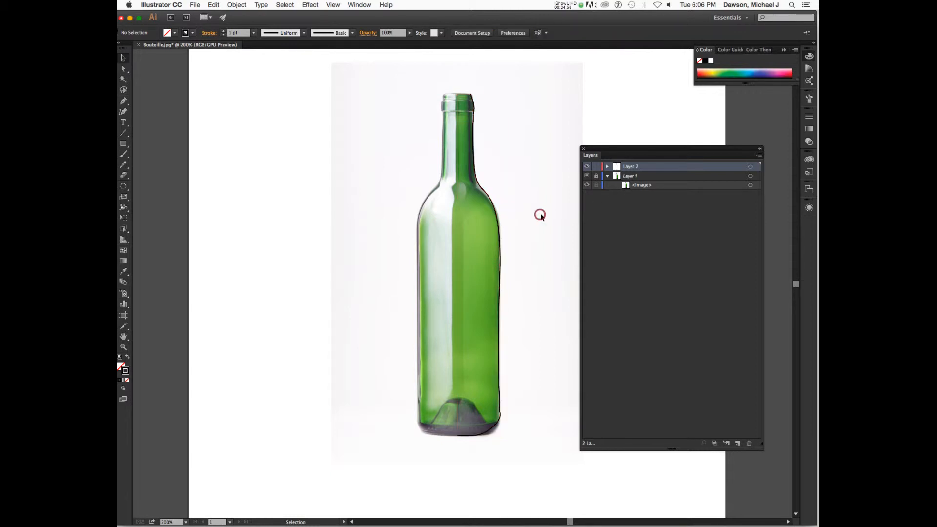
{"action": "left_click", "coordinate": [587, 176]}
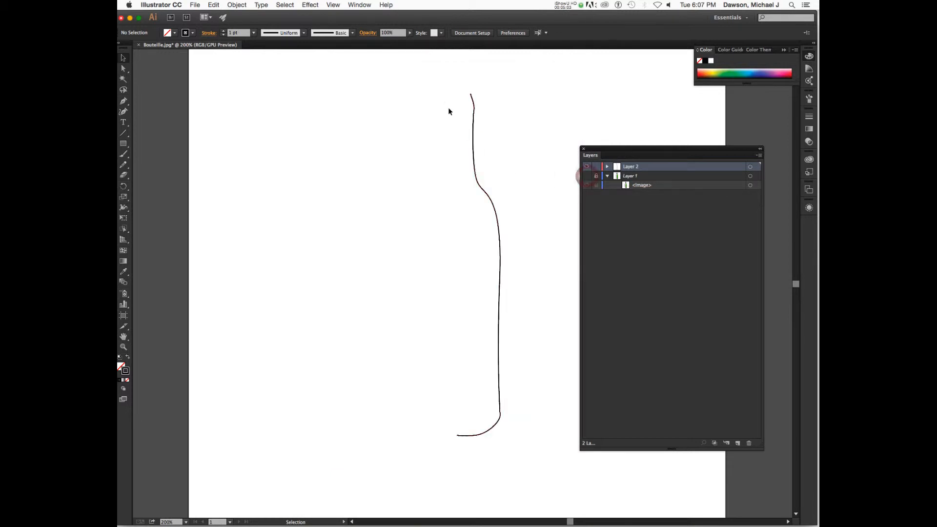
{"action": "mouse_move", "coordinate": [421, 77]}
{"action": "left_mouse_down"}
{"action": "mouse_move", "coordinate": [470, 239]}
{"action": "mouse_move", "coordinate": [518, 501]}
{"action": "left_mouse_up"}
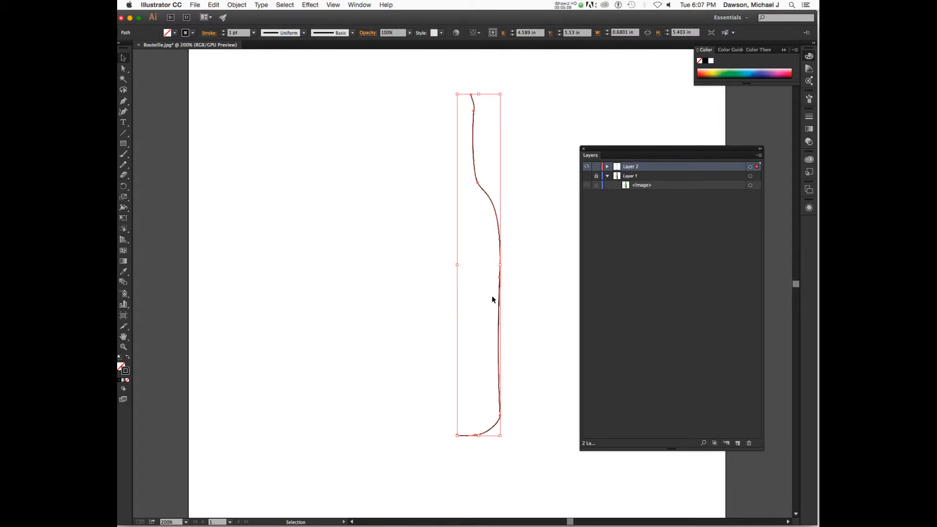
- Try a previewed 360° 3D Revolve of the path from its left edge, rotate it freely to about -50°, -3° and 37°, and discard it
{"action": "left_click", "coordinate": [310, 5]}
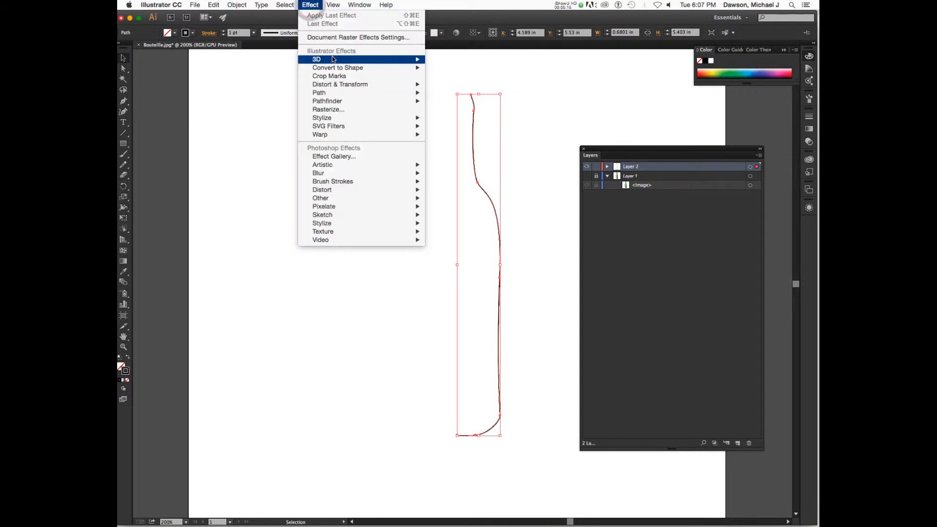
{"action": "mouse_move", "coordinate": [334, 59]}
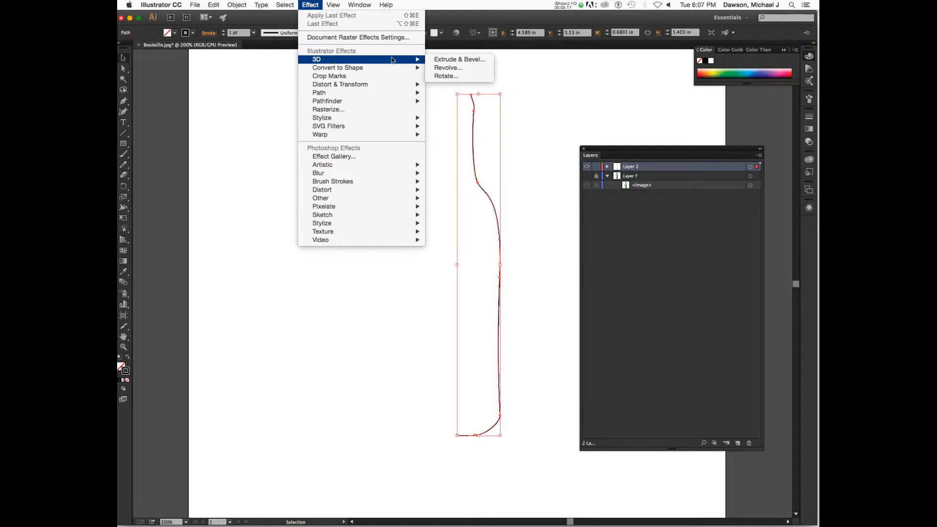
{"action": "left_click", "coordinate": [443, 67]}
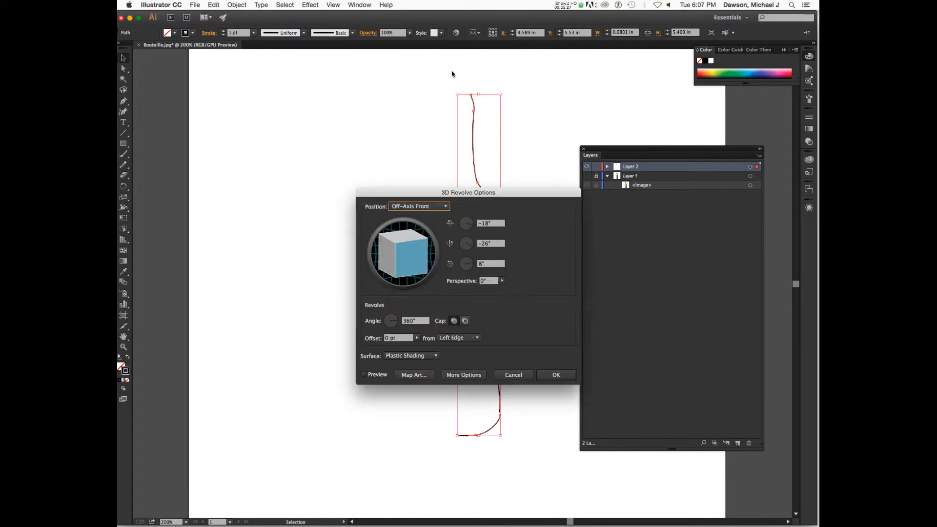
{"action": "left_click_drag", "start_coordinate": [486, 194], "coordinate": [663, 86]}
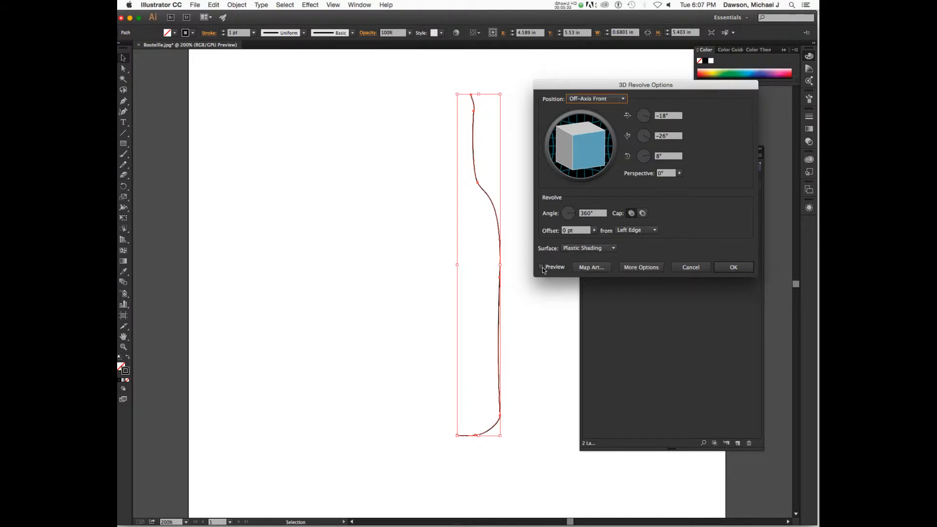
{"action": "key", "text": "alt"}
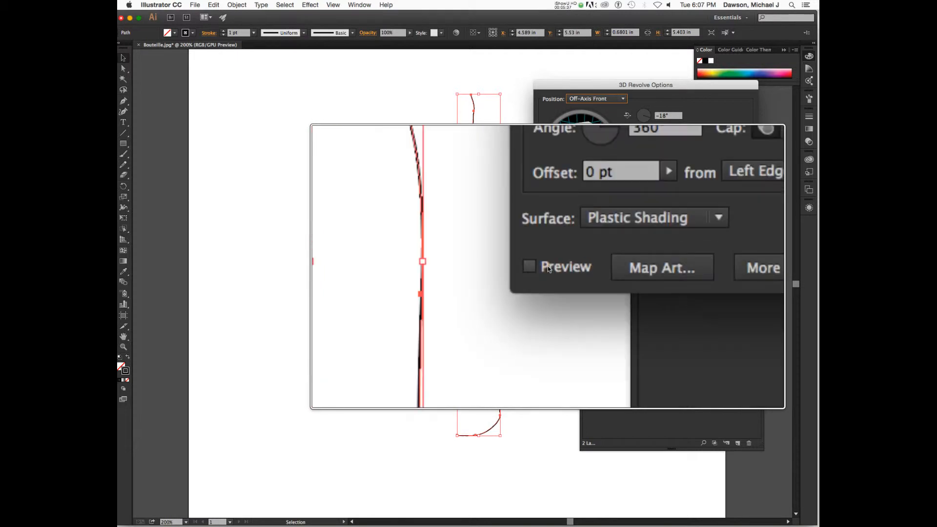
{"action": "left_click", "coordinate": [550, 268]}
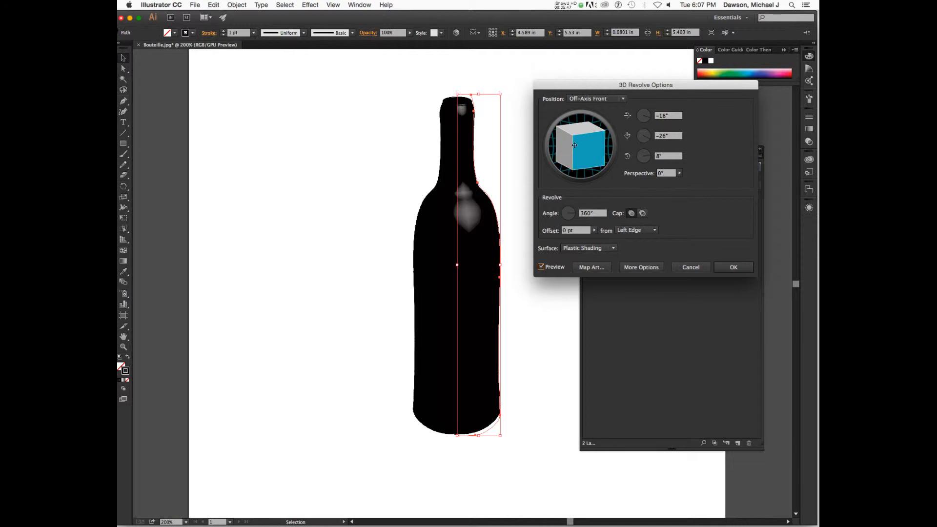
{"action": "mouse_move", "coordinate": [567, 150]}
{"action": "left_mouse_down"}
{"action": "mouse_move", "coordinate": [579, 132]}
{"action": "mouse_move", "coordinate": [577, 160]}
{"action": "mouse_move", "coordinate": [584, 154]}
{"action": "left_mouse_up"}
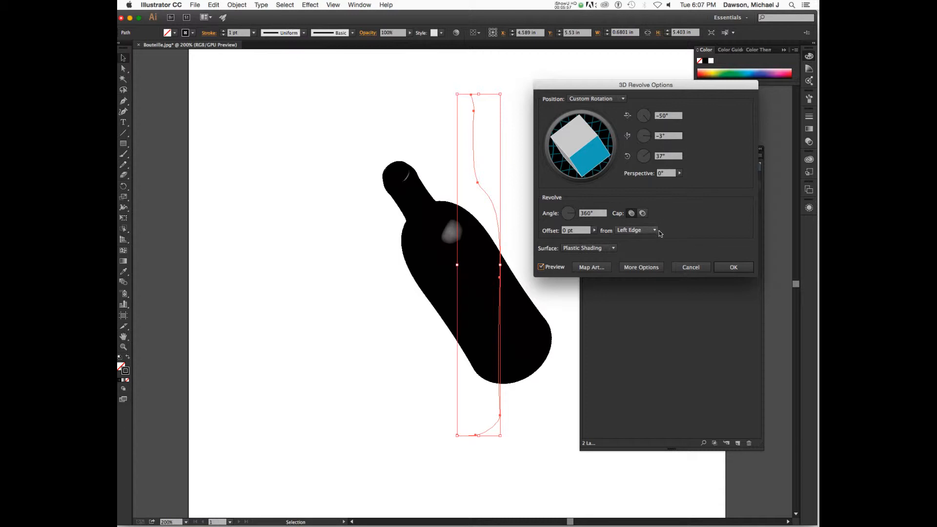
{"action": "left_click", "coordinate": [693, 268]}
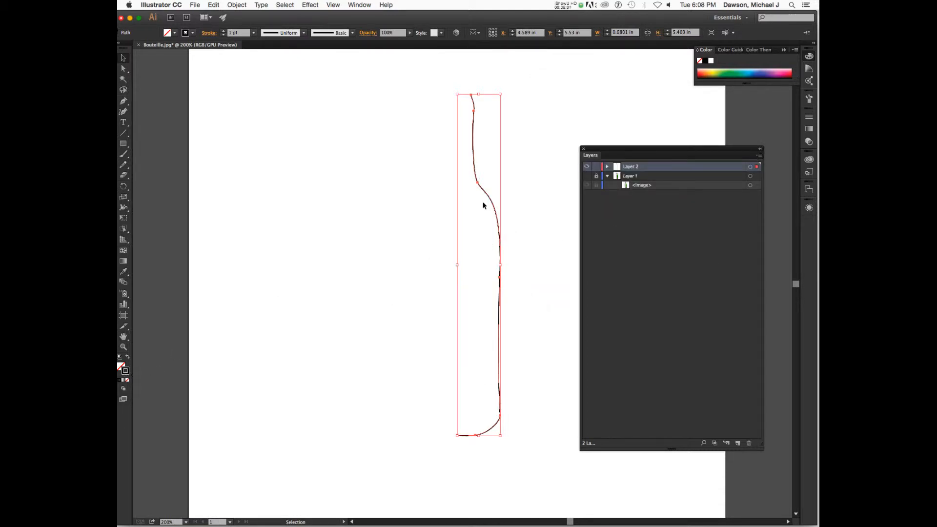
- Change the path's stroke color to red #CC023C and deselect it
{"action": "double_click", "coordinate": [126, 371]}
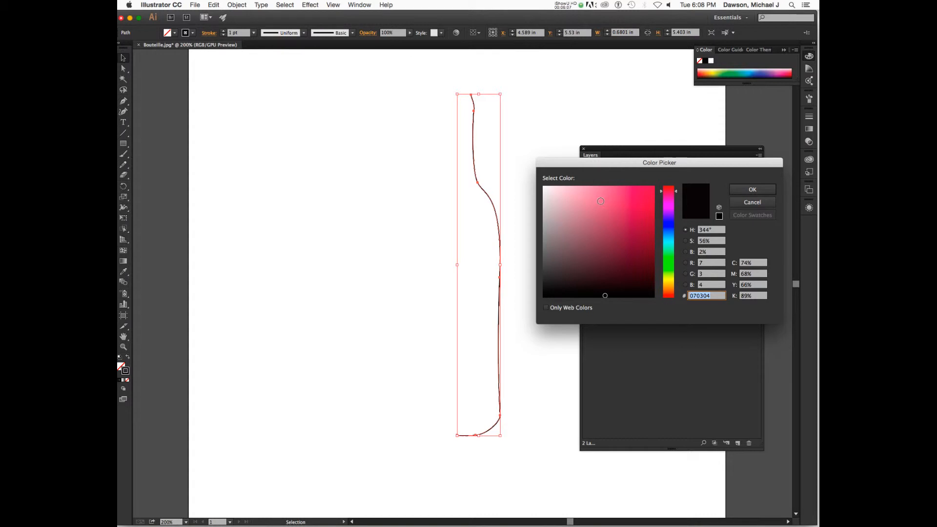
{"action": "mouse_move", "coordinate": [628, 217]}
{"action": "left_mouse_down"}
{"action": "mouse_move", "coordinate": [648, 191]}
{"action": "mouse_move", "coordinate": [655, 208]}
{"action": "left_mouse_up"}
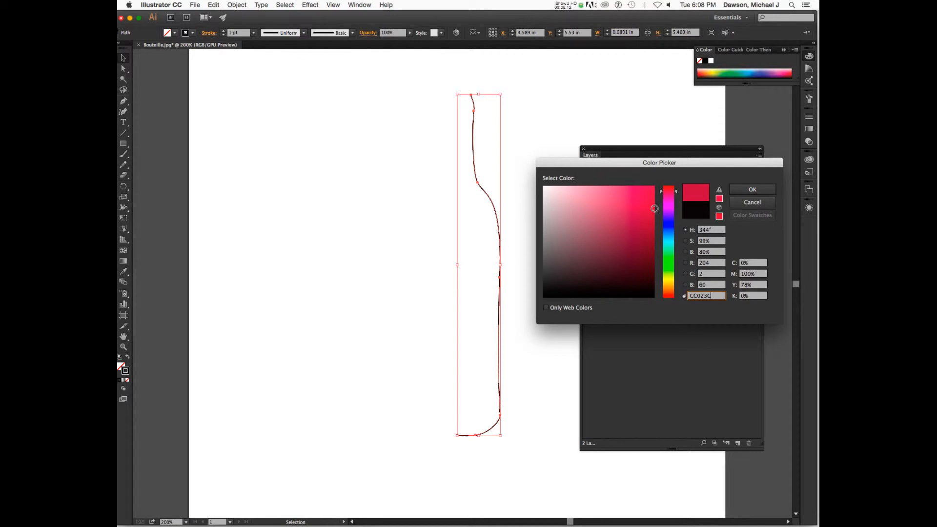
{"action": "left_click", "coordinate": [763, 193]}
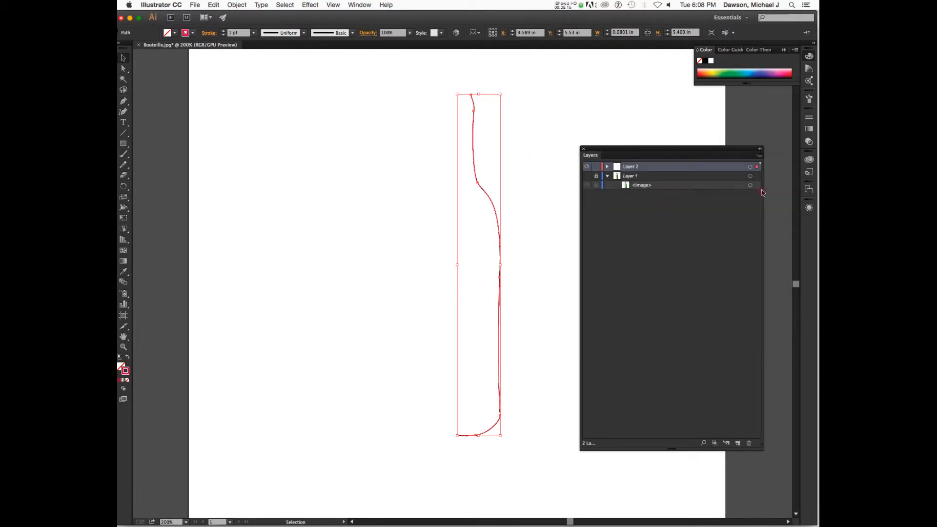
{"action": "left_click", "coordinate": [522, 215]}
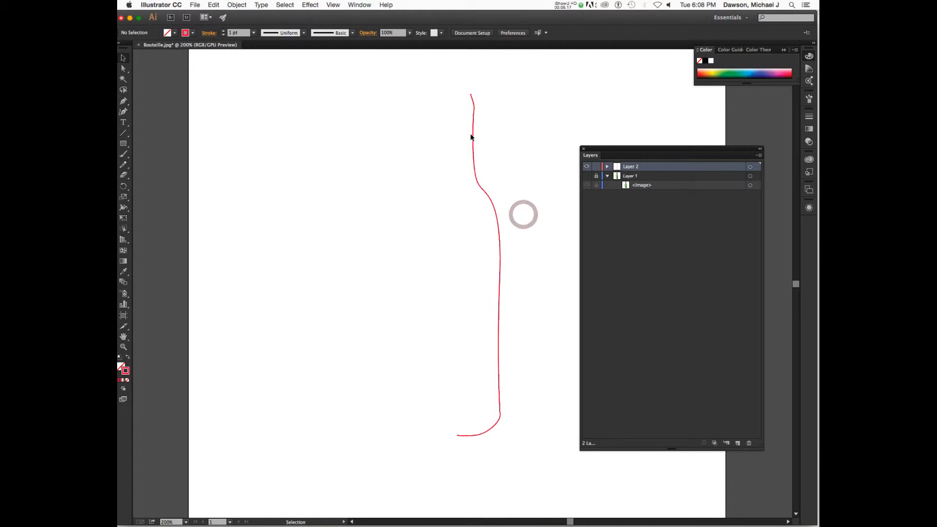
- Apply a previewed 360° 3D Revolve from the left edge to the bottle path, rotated freely to -67°, -43° and 50°
{"action": "left_click_drag", "start_coordinate": [439, 102], "coordinate": [523, 206]}
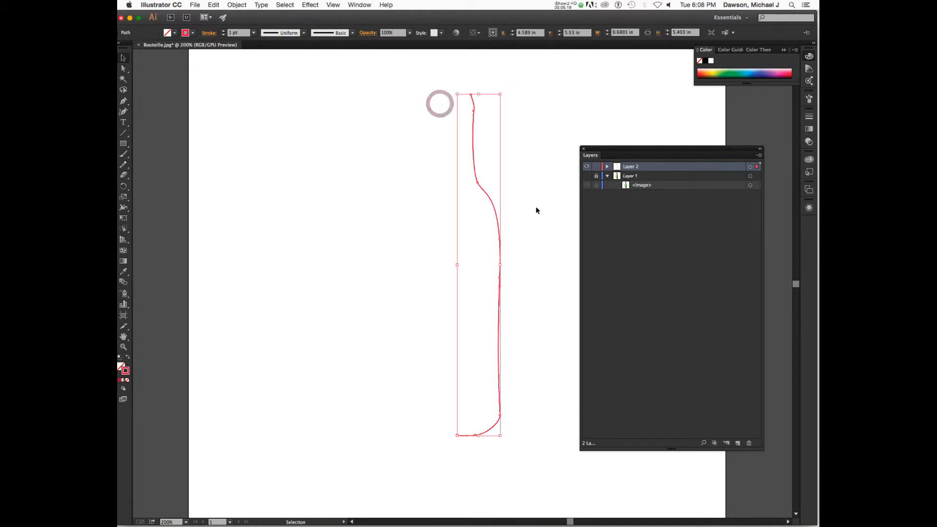
{"action": "left_click", "coordinate": [311, 5]}
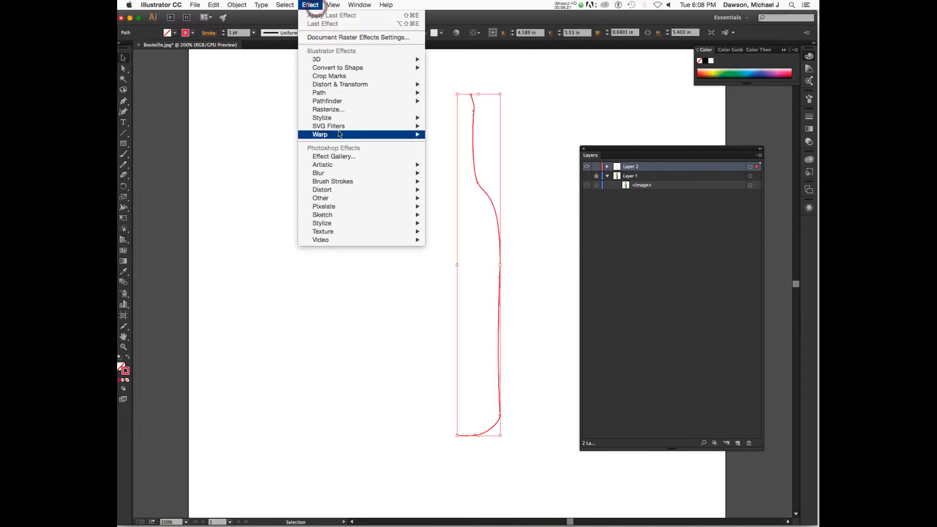
{"action": "mouse_move", "coordinate": [352, 61]}
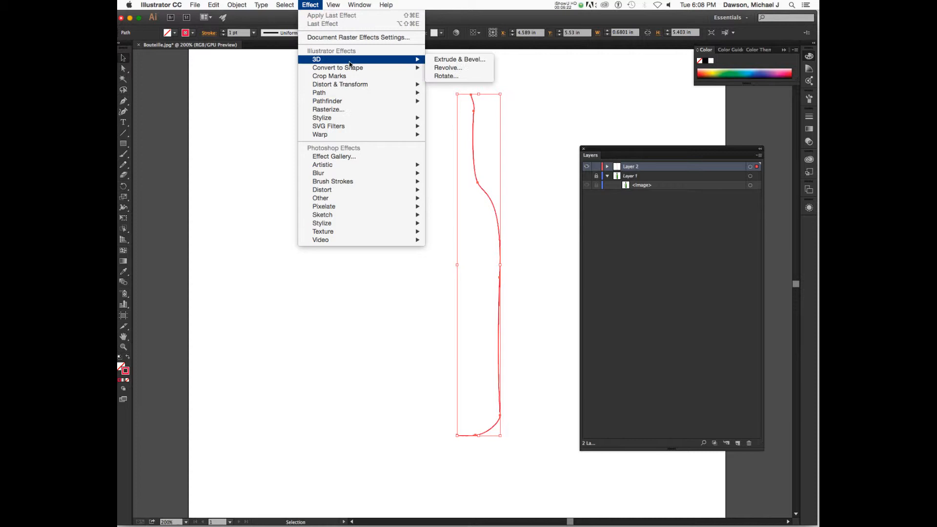
{"action": "left_click", "coordinate": [445, 69]}
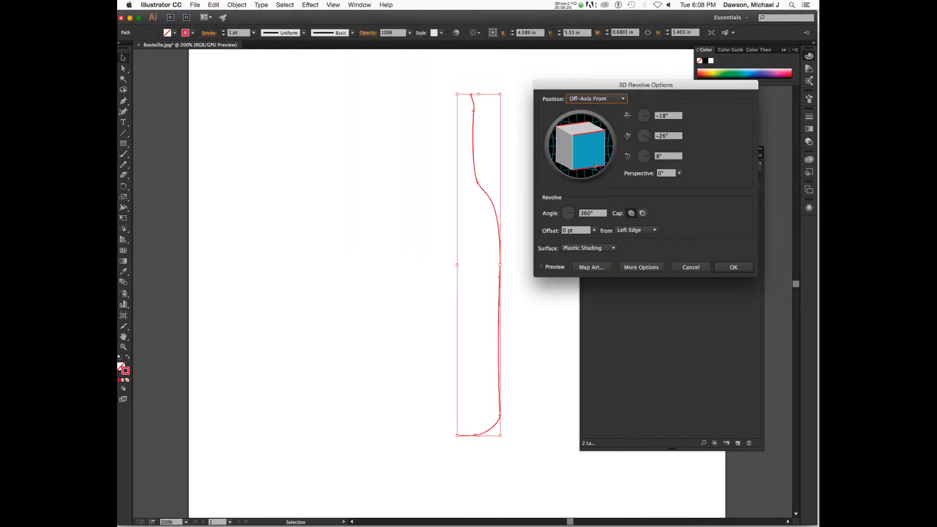
{"action": "left_click", "coordinate": [551, 268]}
{"action": "left_click_drag", "start_coordinate": [578, 133], "coordinate": [579, 145]}
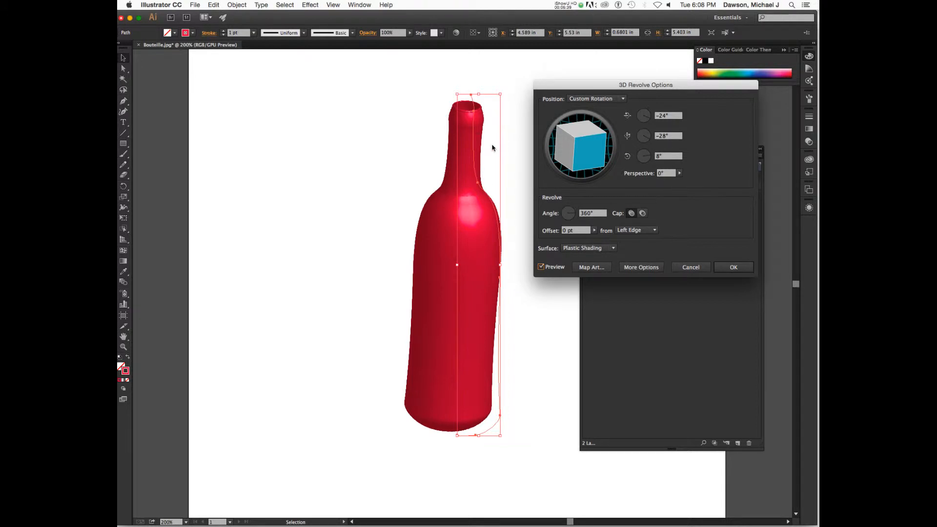
{"action": "mouse_move", "coordinate": [587, 150]}
{"action": "left_mouse_down"}
{"action": "mouse_move", "coordinate": [584, 131]}
{"action": "mouse_move", "coordinate": [559, 161]}
{"action": "mouse_move", "coordinate": [565, 127]}
{"action": "left_mouse_up"}
{"action": "left_click", "coordinate": [734, 269]}
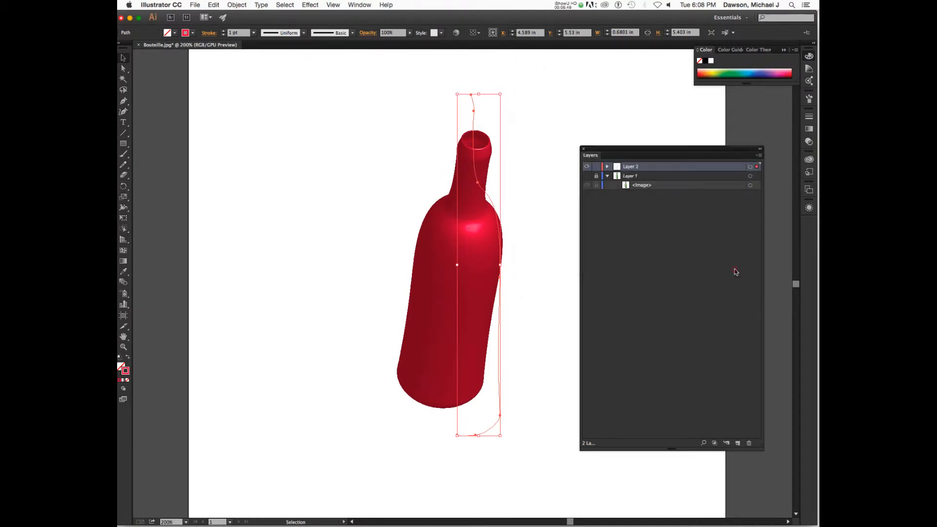
- Reopen the bottle's 3D Revolve effect with preview on, rotate it to about -60°, -65° and 46°, and set the perspective to 76°
{"action": "left_click_drag", "start_coordinate": [646, 152], "coordinate": [578, 148]}
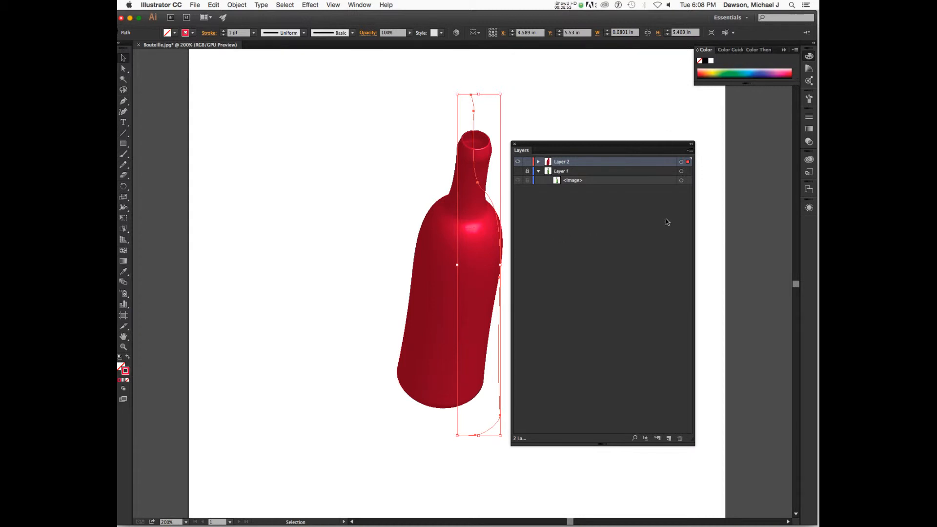
{"action": "left_click", "coordinate": [810, 208]}
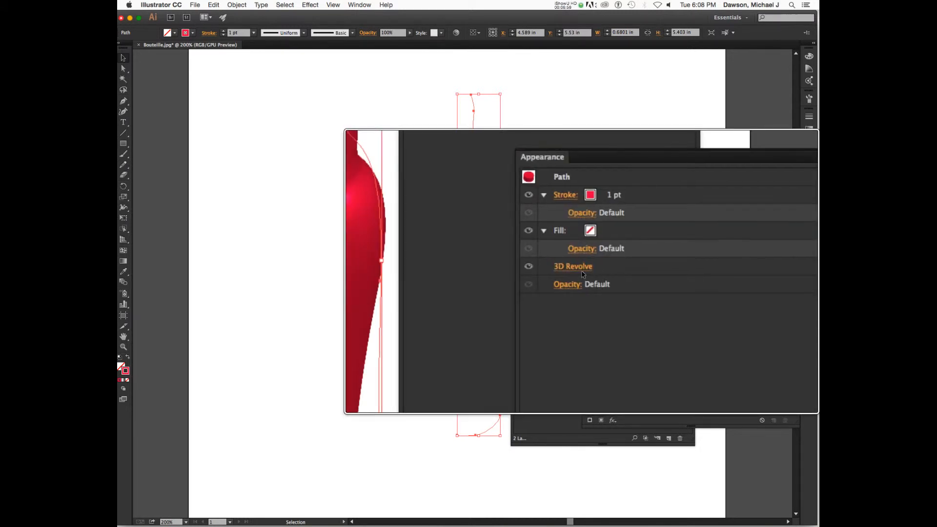
{"action": "left_click", "coordinate": [620, 269]}
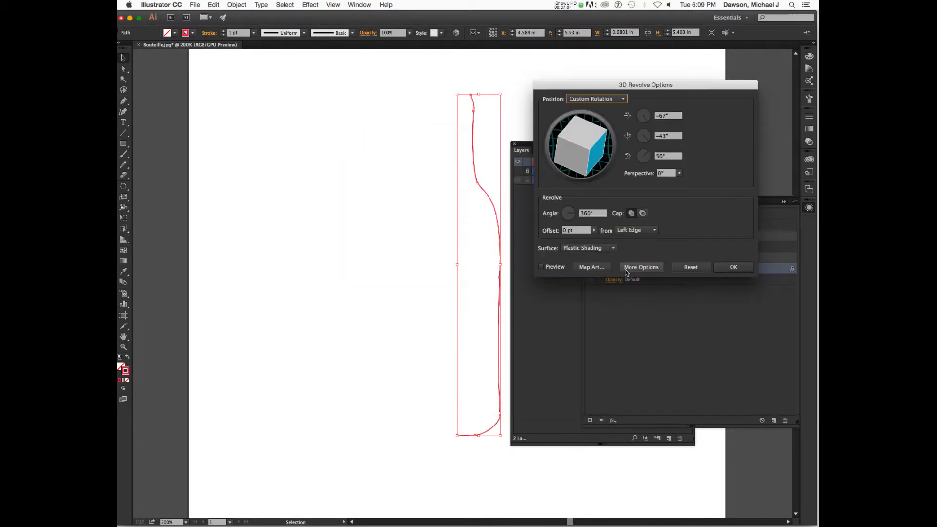
{"action": "left_click", "coordinate": [560, 269]}
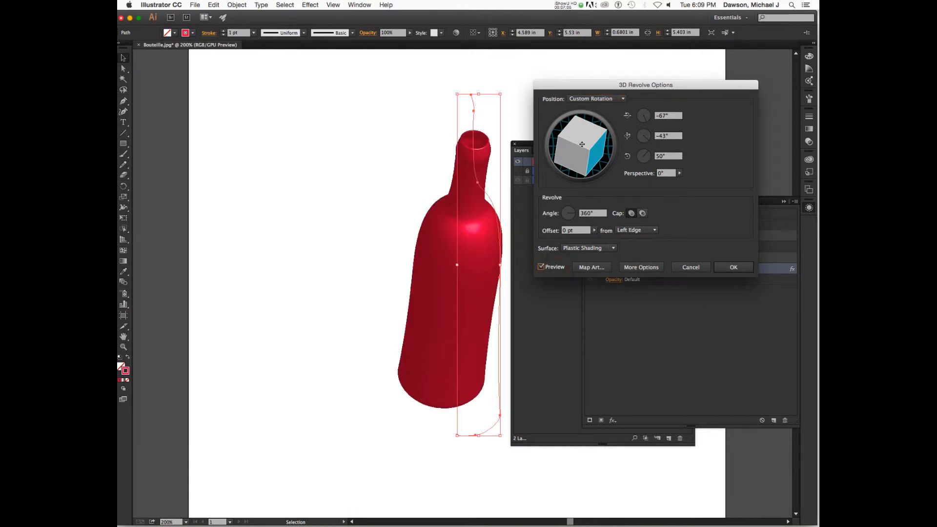
{"action": "left_click_drag", "start_coordinate": [578, 161], "coordinate": [576, 154]}
{"action": "left_click_drag", "start_coordinate": [679, 173], "coordinate": [660, 184]}
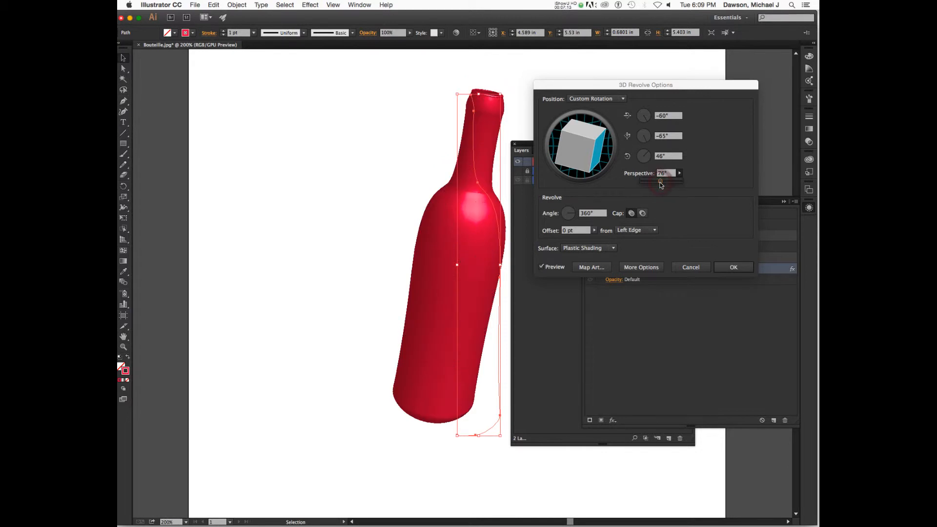
- Reduce the revolve angle to 181° to cut the bottle open, and rotate it to about -46°, -59° and 38°
{"action": "left_click", "coordinate": [642, 213]}
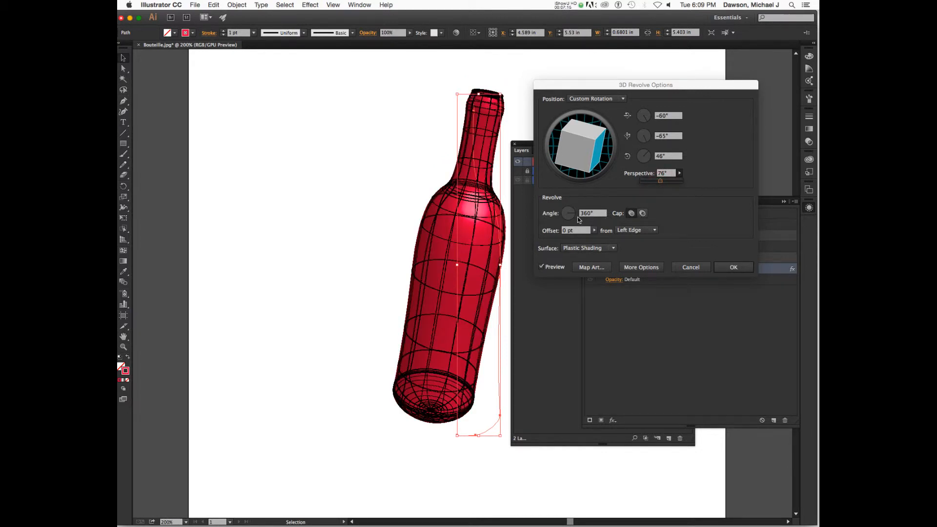
{"action": "left_click_drag", "start_coordinate": [574, 219], "coordinate": [570, 220]}
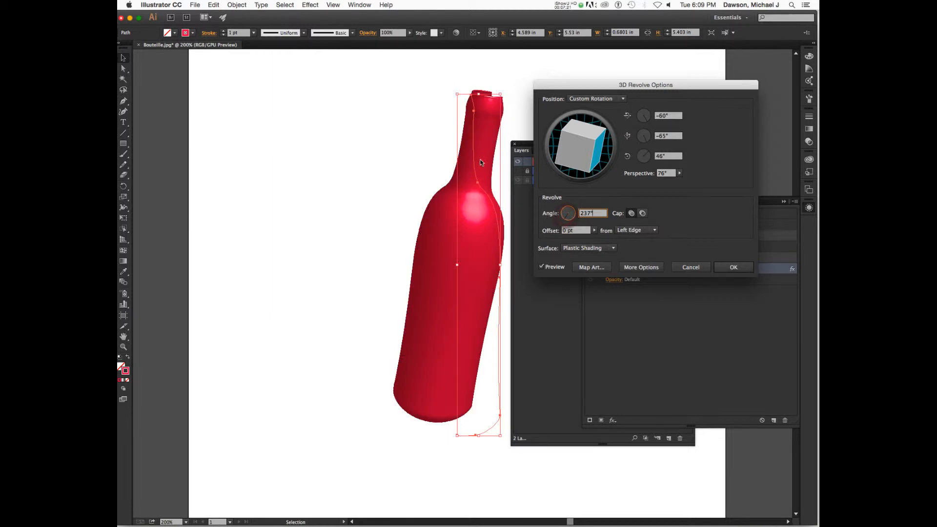
{"action": "left_click_drag", "start_coordinate": [583, 129], "coordinate": [583, 161]}
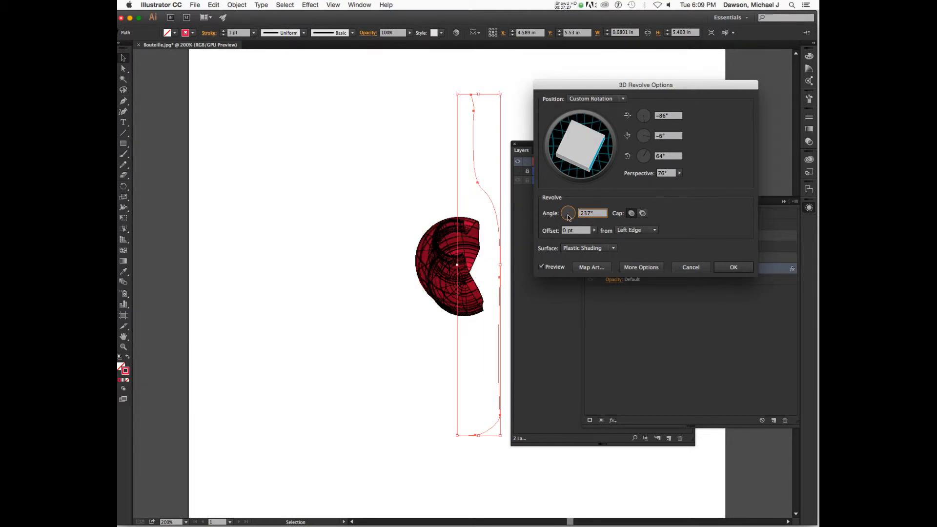
{"action": "left_click_drag", "start_coordinate": [564, 215], "coordinate": [565, 216]}
{"action": "left_click_drag", "start_coordinate": [580, 141], "coordinate": [586, 131]}
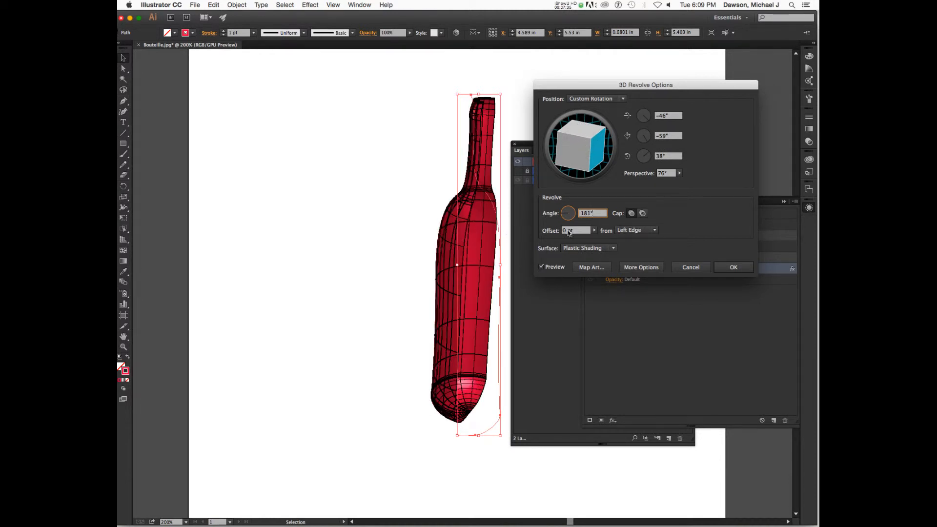
- Try Diffuse Shading on the bottle's surface and return it to Plastic Shading
{"action": "left_click", "coordinate": [601, 250]}
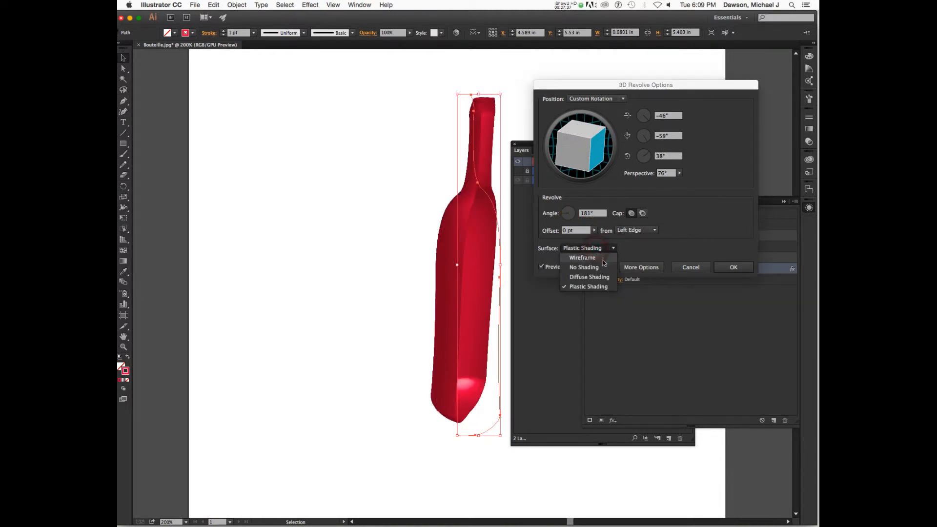
{"action": "left_click", "coordinate": [603, 281]}
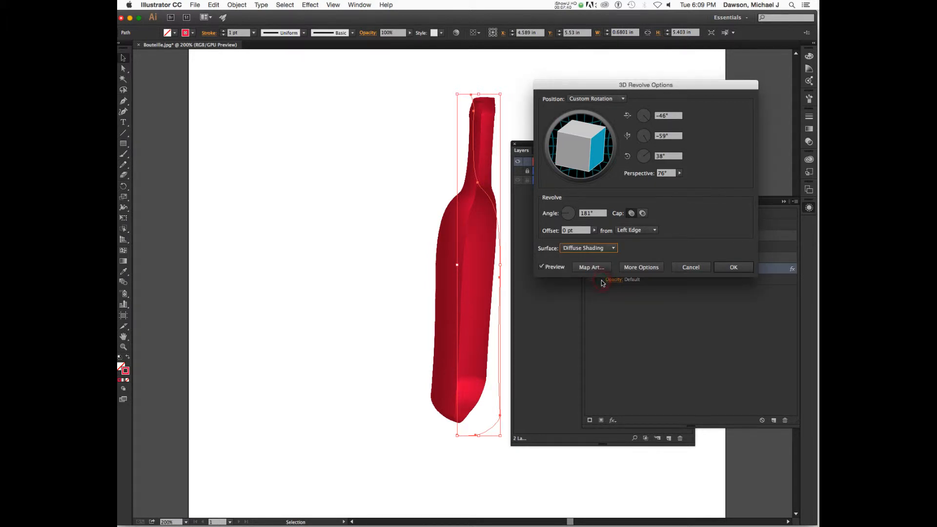
{"action": "left_click", "coordinate": [598, 251]}
{"action": "left_click", "coordinate": [591, 286]}
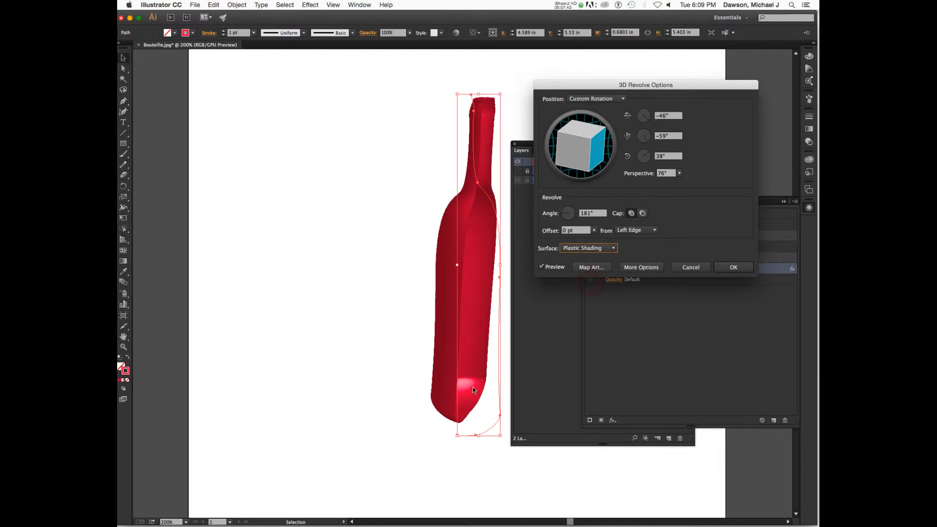
- Switch the revolved bottle's surface to Wireframe
{"action": "left_click", "coordinate": [573, 252]}
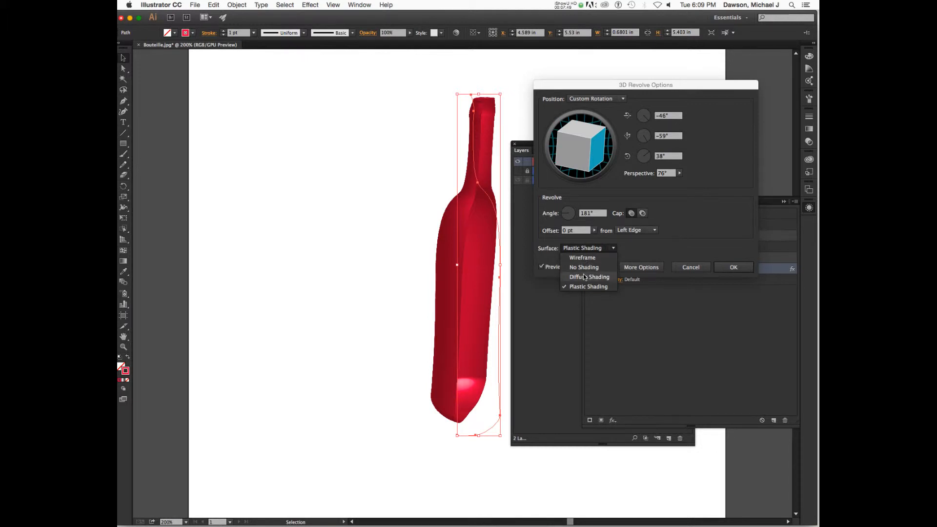
{"action": "left_click", "coordinate": [582, 257]}
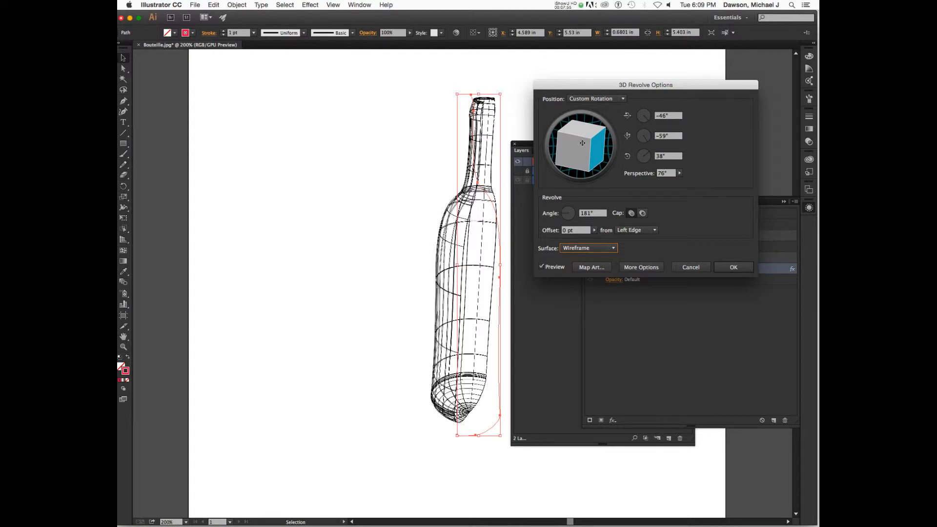
{"action": "left_click", "coordinate": [586, 248]}
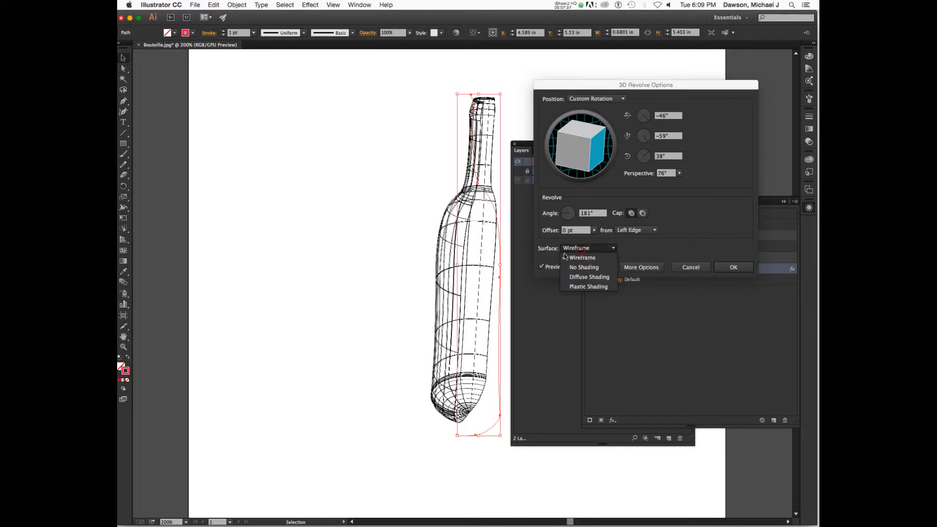
{"action": "left_click", "coordinate": [604, 257]}
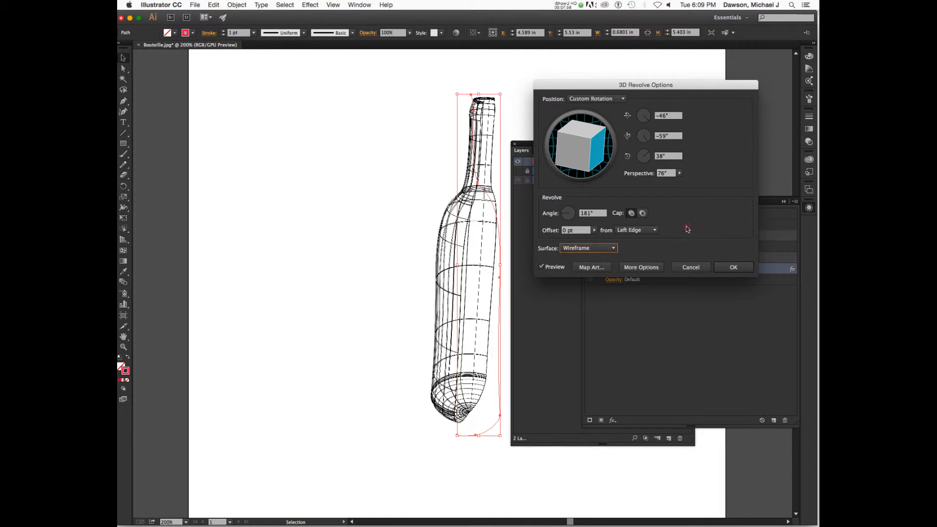
- Open Map Art for the revolved bottle and check which symbols can be mapped onto its surfaces
{"action": "left_click", "coordinate": [596, 267]}
{"action": "left_click_drag", "start_coordinate": [684, 88], "coordinate": [650, 74]}
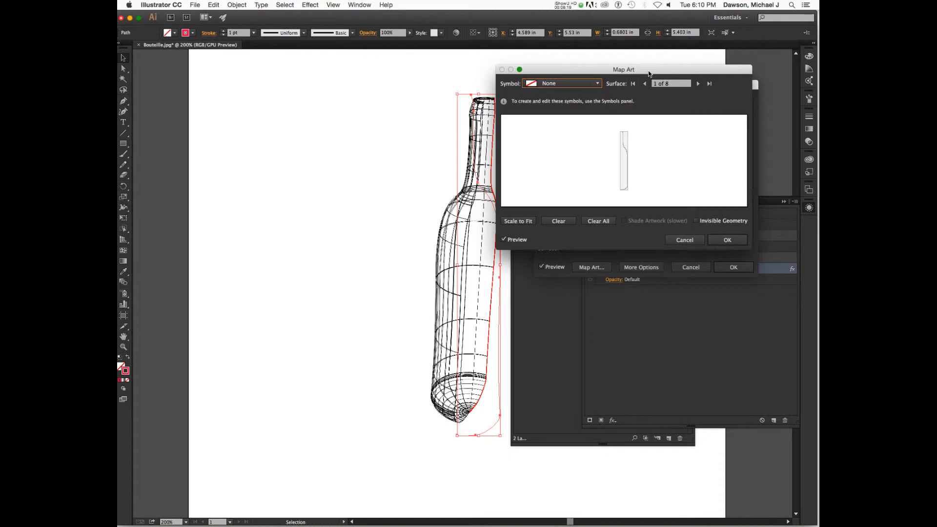
{"action": "left_click", "coordinate": [596, 84]}
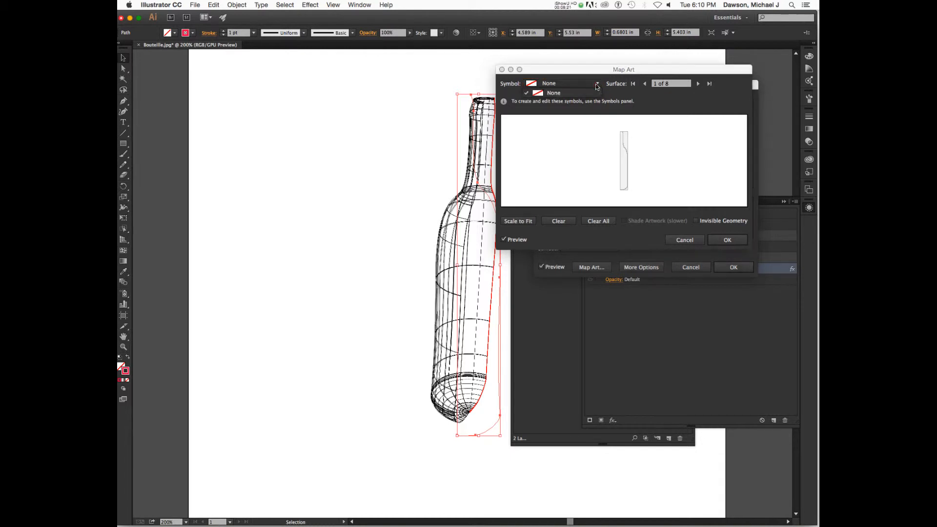
{"action": "left_click", "coordinate": [646, 106]}
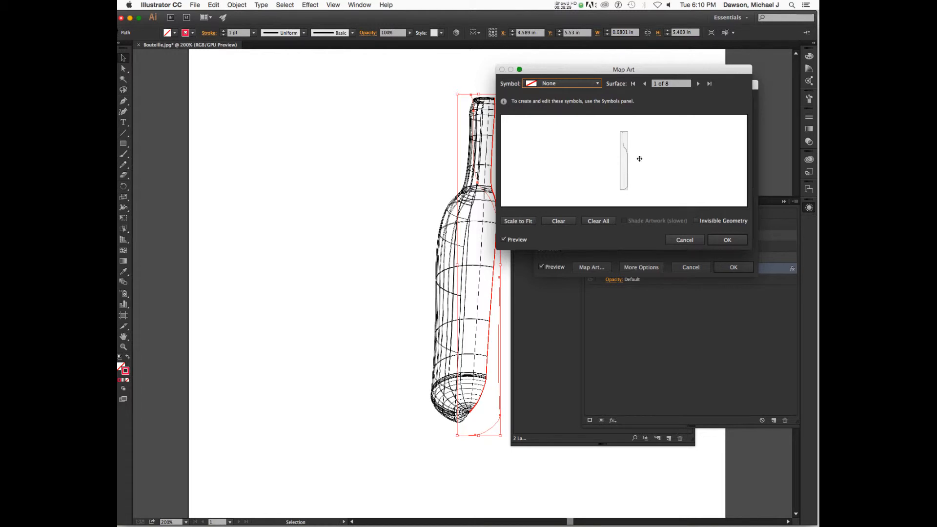
- Step through all the bottle's mappable surfaces to see where each one lies, and close Map Art without mapping anything
{"action": "left_click", "coordinate": [698, 83]}
{"action": "left_click", "coordinate": [698, 84]}
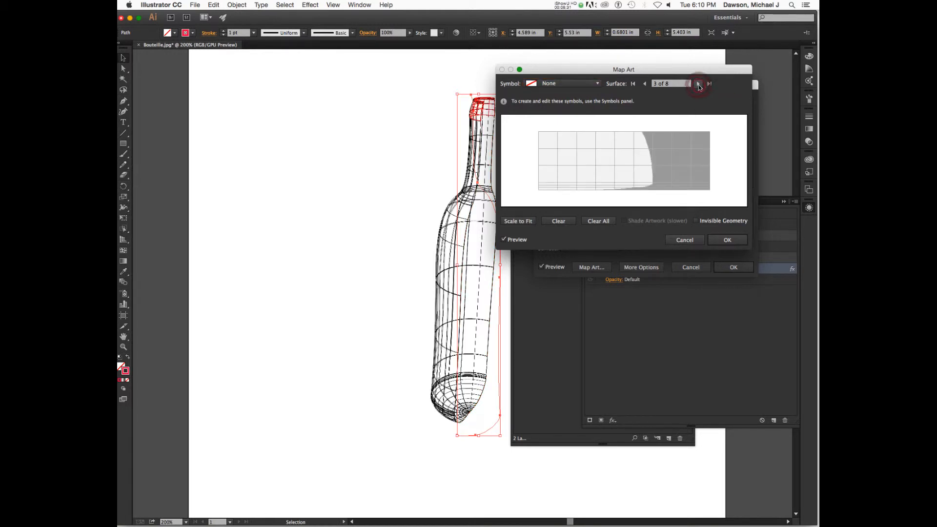
{"action": "left_click", "coordinate": [699, 84]}
{"action": "left_click", "coordinate": [698, 84]}
{"action": "left_click", "coordinate": [698, 84]}
{"action": "left_click", "coordinate": [699, 84]}
{"action": "left_click", "coordinate": [699, 84]}
{"action": "left_click", "coordinate": [698, 84]}
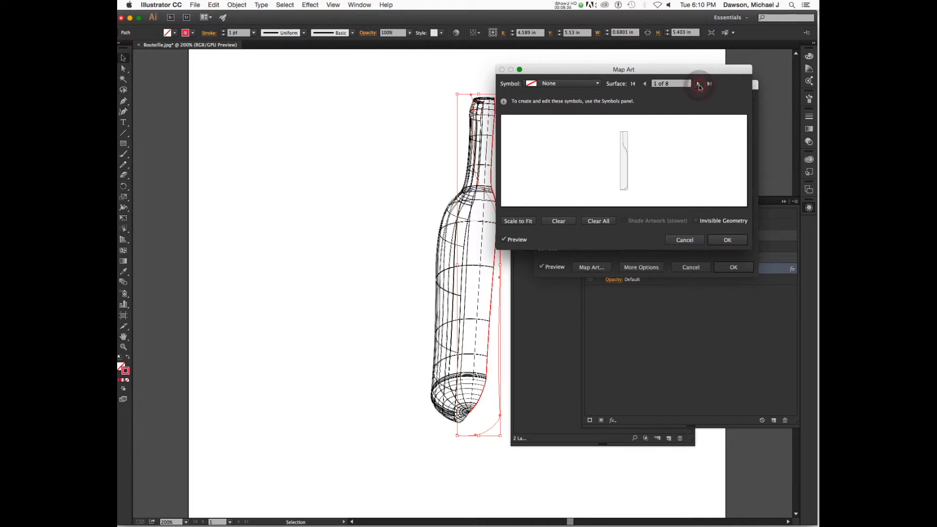
{"action": "left_click", "coordinate": [644, 84]}
{"action": "left_click", "coordinate": [644, 84]}
{"action": "left_click", "coordinate": [696, 84]}
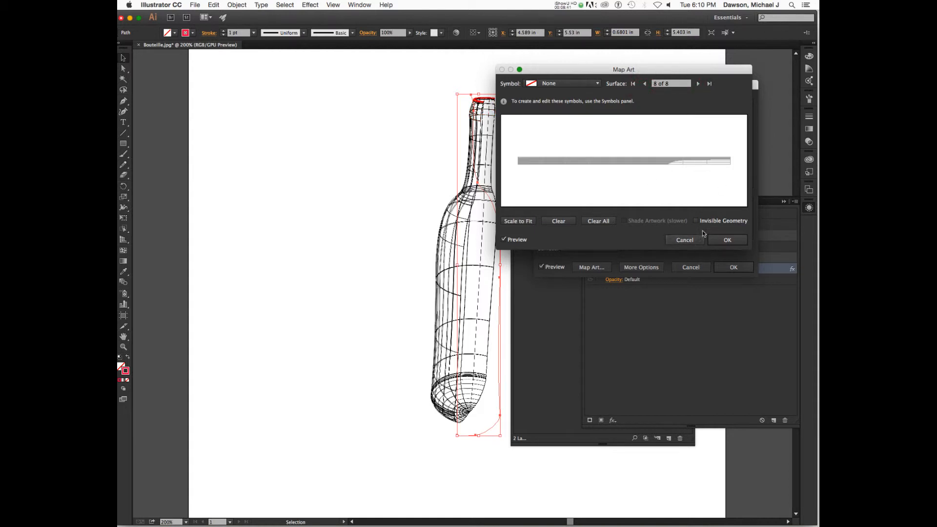
{"action": "left_click", "coordinate": [685, 240]}
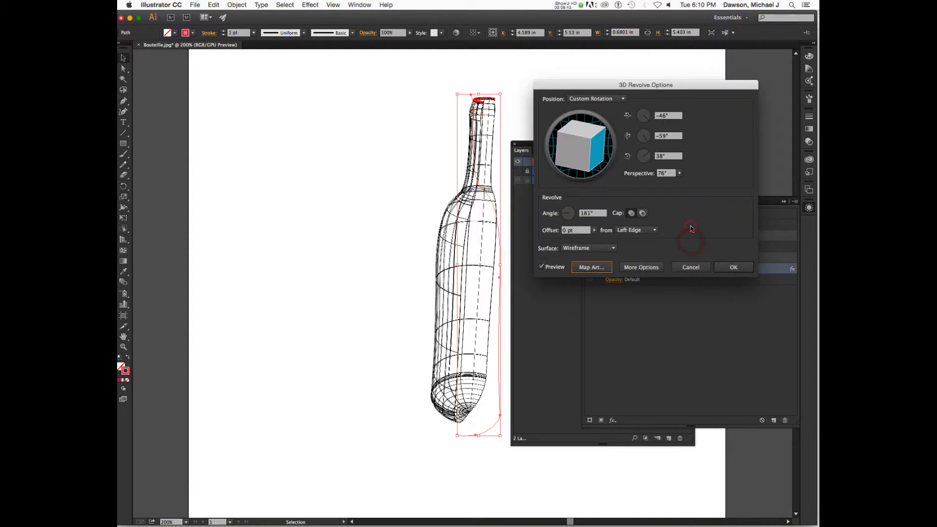
- Apply the revolve settings, reopen the 3D Revolve effect, and set its surface to Plastic Shading
{"action": "left_click", "coordinate": [731, 267]}
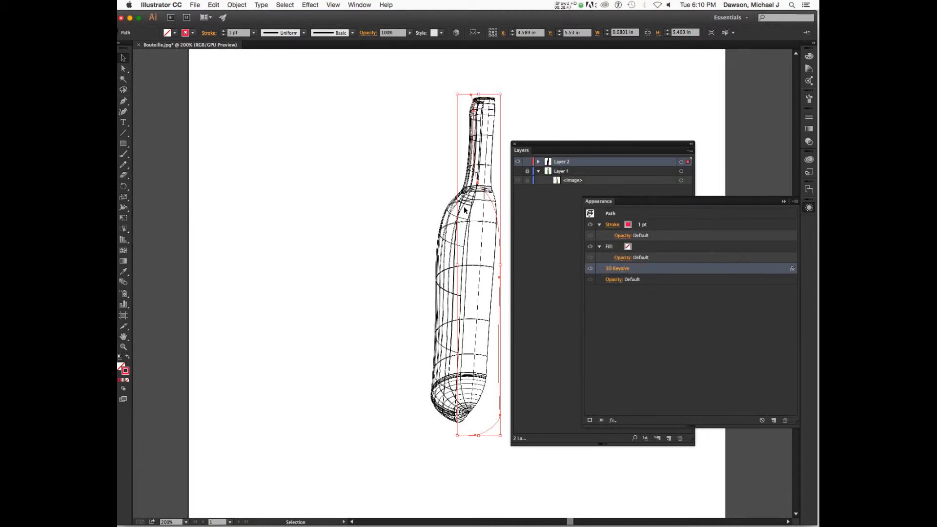
{"action": "left_click", "coordinate": [619, 268]}
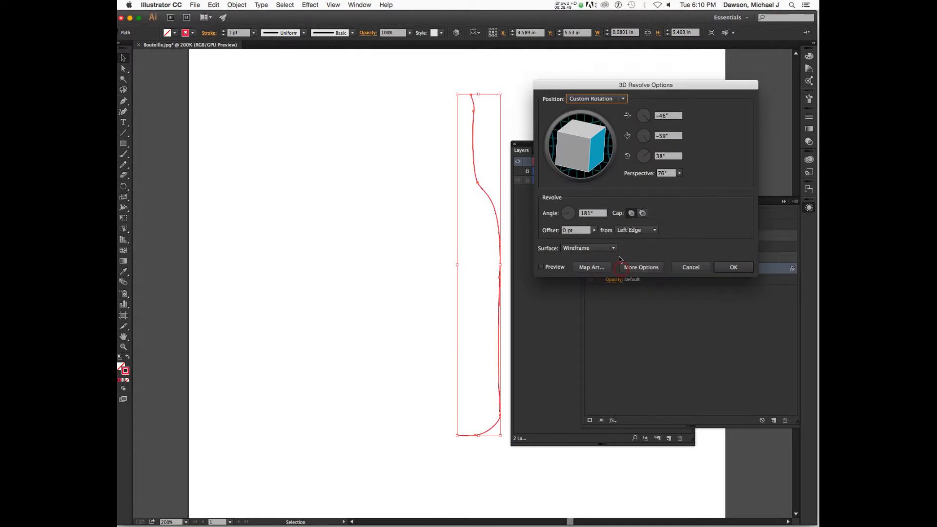
{"action": "left_click", "coordinate": [614, 249]}
{"action": "left_click", "coordinate": [597, 285]}
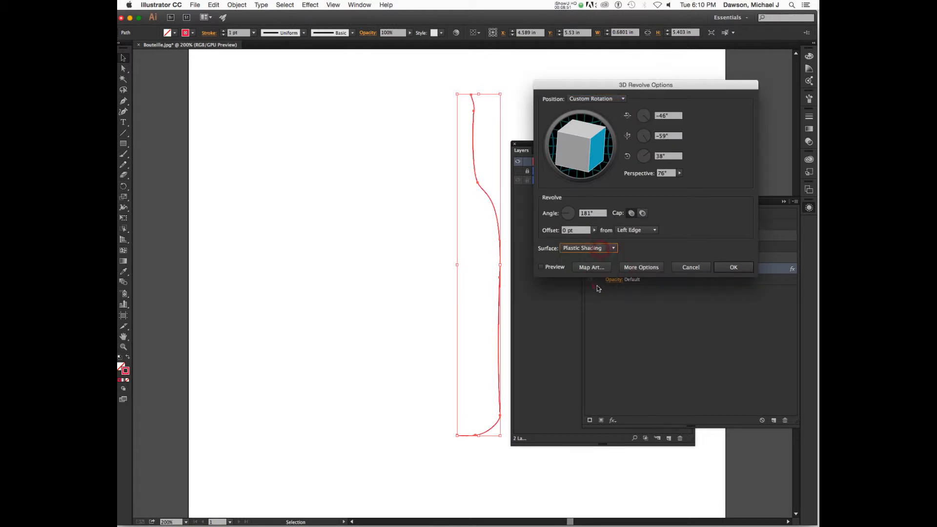
{"action": "left_click", "coordinate": [732, 267]}
- Move the cut-open bottle to the artboard's left side, at about X 1.42 in and Y 5.34 in, and deselect it
{"action": "left_click_drag", "start_coordinate": [463, 205], "coordinate": [264, 193]}
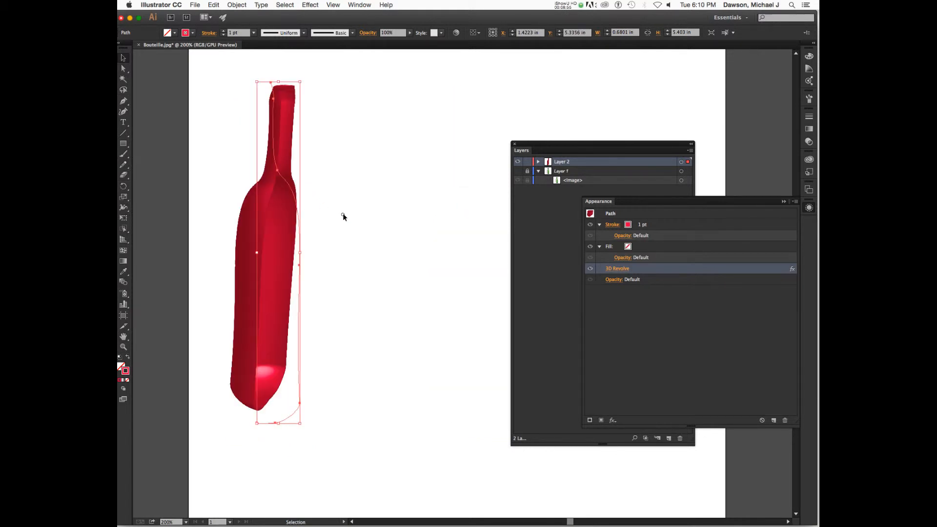
{"action": "left_click", "coordinate": [342, 214]}
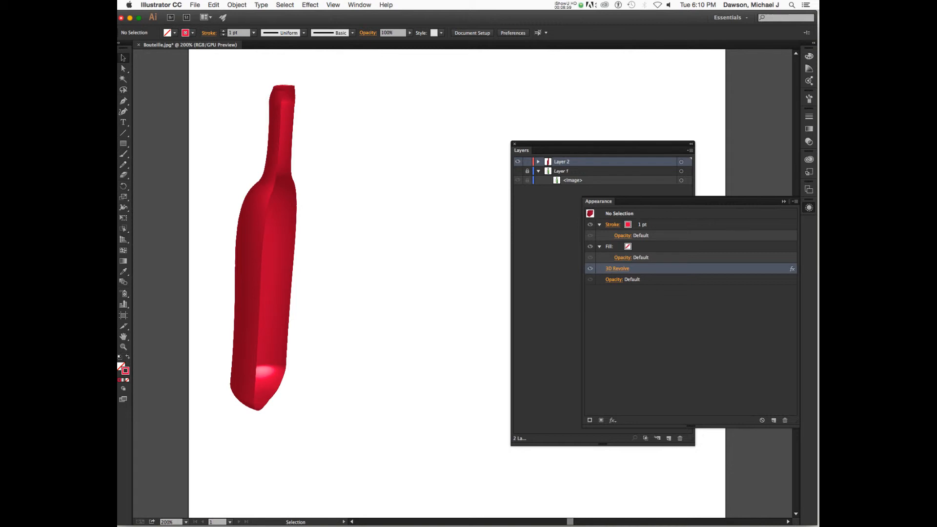
- Switch to Finder, close the Lab 4 folder window, and return to the bottle document in Illustrator
{"action": "key", "text": "super+Tab"}
{"action": "left_click", "coordinate": [653, 239]}
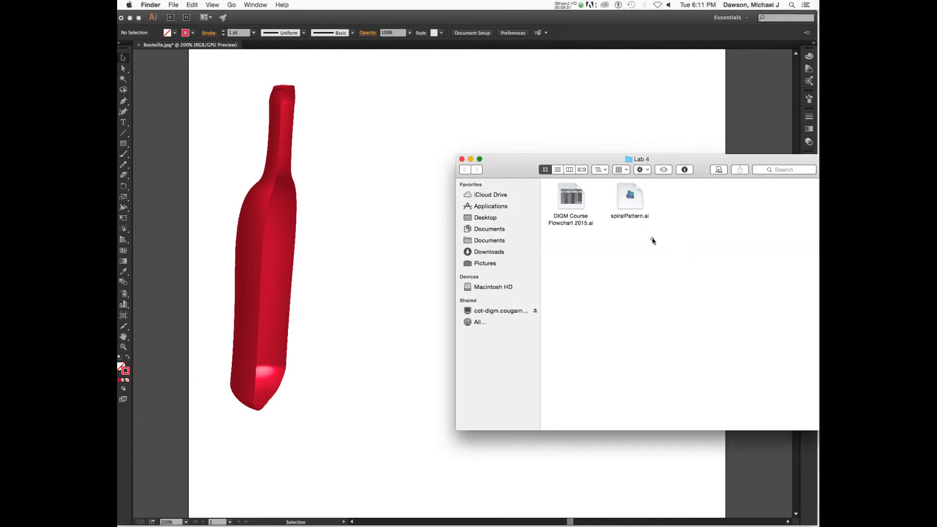
{"action": "key", "text": "super+w"}
{"action": "key", "text": "ctrl+Up"}
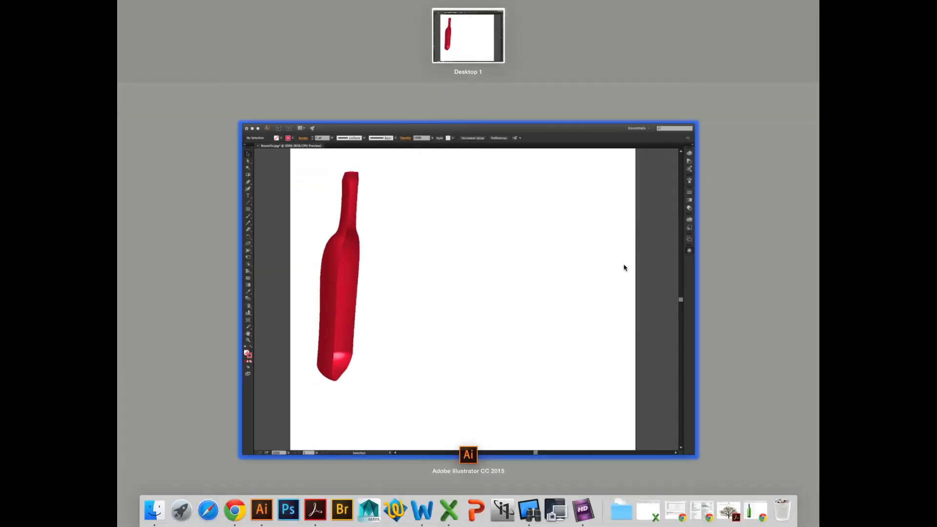
{"action": "key", "text": "ctrl+Up"}
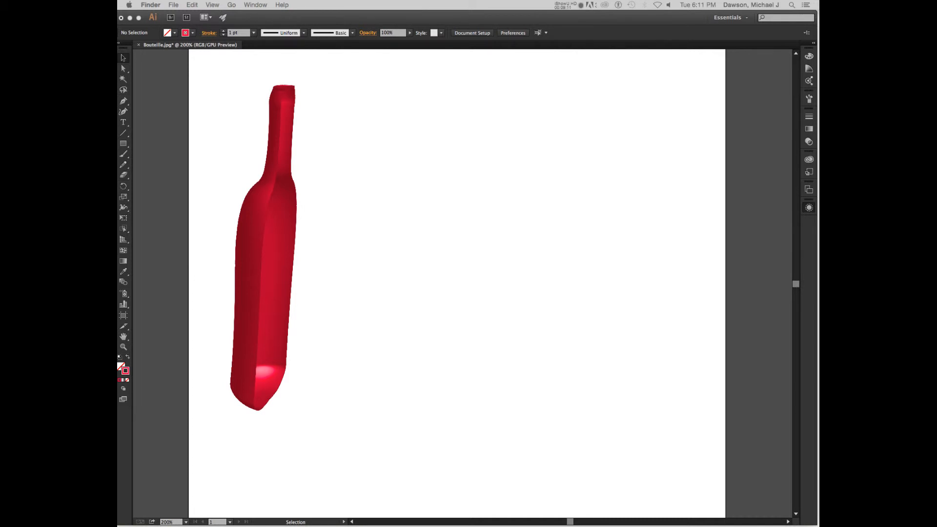
{"action": "left_click", "coordinate": [324, 210]}
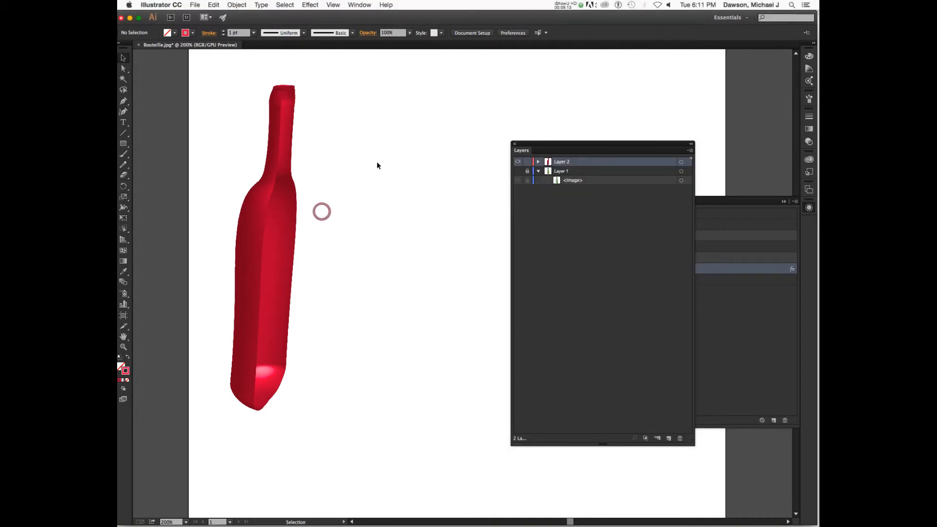
{"action": "scroll", "coordinate": [376, 165], "scroll_direction": "right", "scroll_amount": 3}
{"action": "scroll", "coordinate": [373, 165], "scroll_direction": "right", "scroll_amount": 2}
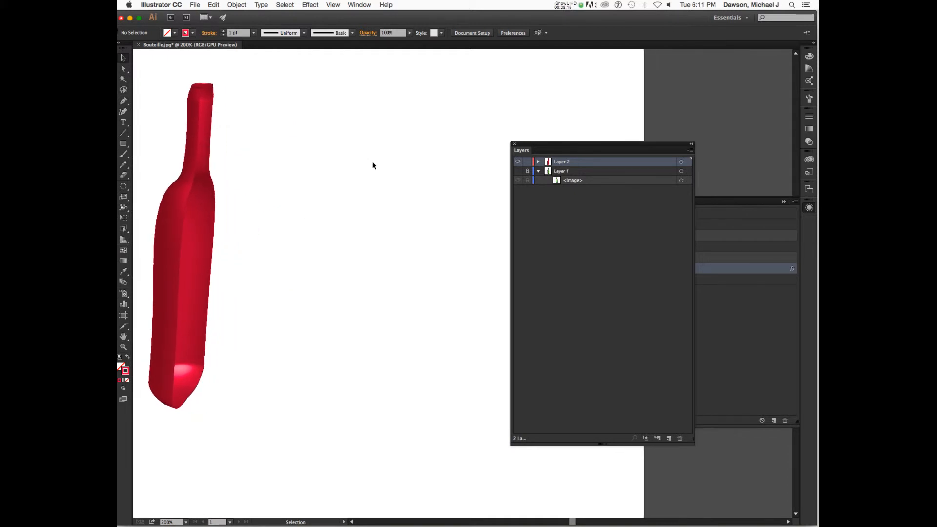
{"action": "scroll", "coordinate": [373, 165], "scroll_direction": "up", "scroll_amount": 2}
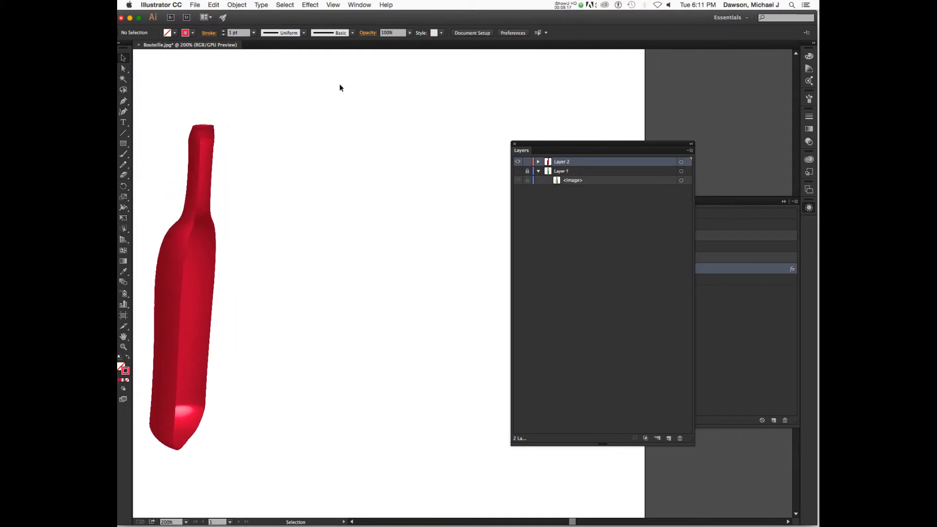
{"action": "left_click", "coordinate": [333, 5]}
{"action": "left_click", "coordinate": [311, 5]}
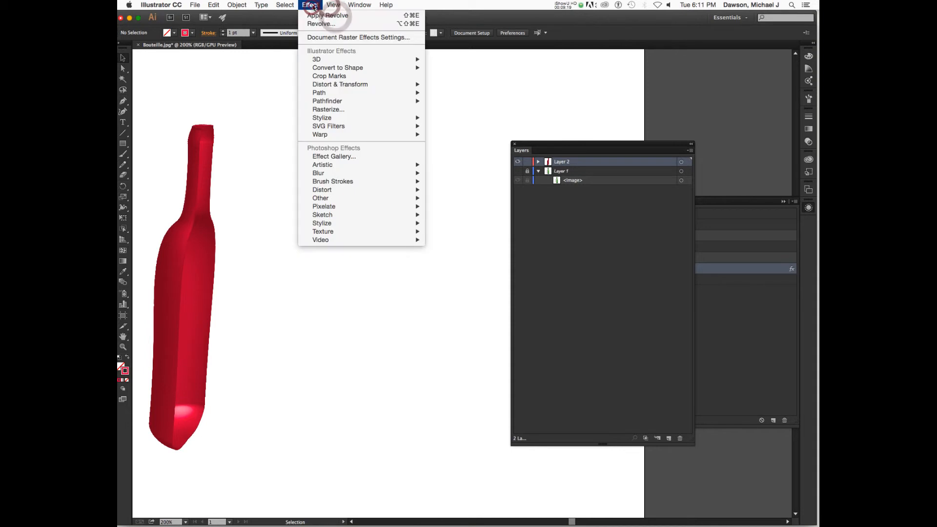
{"action": "mouse_move", "coordinate": [344, 60]}
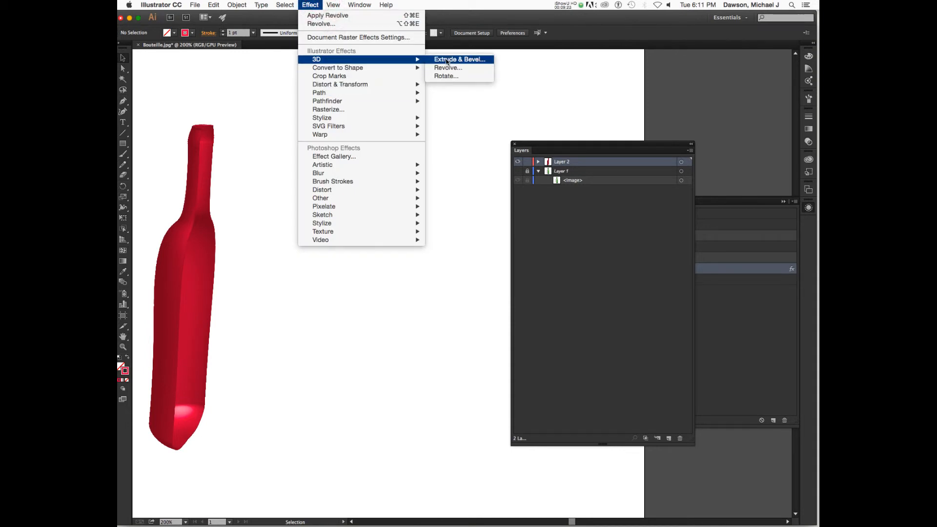
{"action": "left_click", "coordinate": [404, 59]}
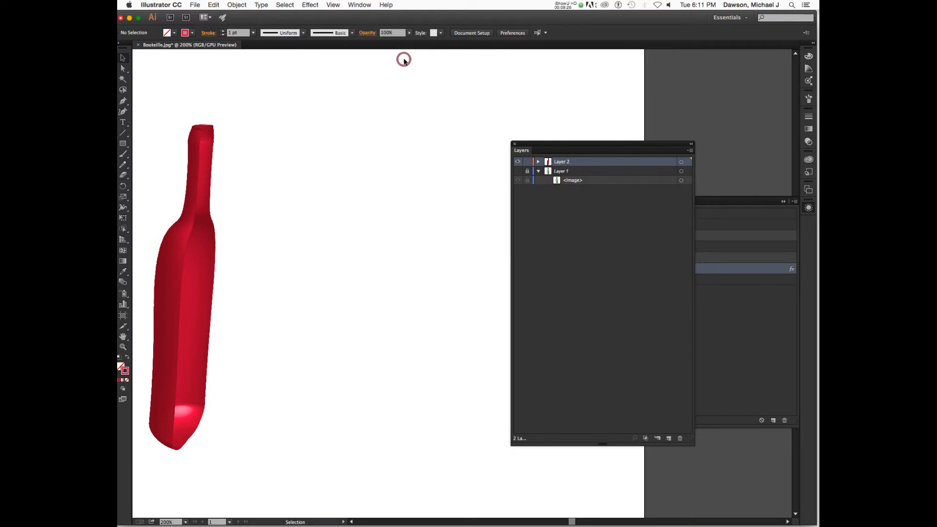
- Draw a square about 2 in wide beside the bottle and swap its fill and stroke, giving it a solid red fill
{"action": "left_click", "coordinate": [123, 154]}
{"action": "left_click_drag", "start_coordinate": [123, 144], "coordinate": [148, 145]}
{"action": "left_click_drag", "start_coordinate": [353, 147], "coordinate": [458, 224]}
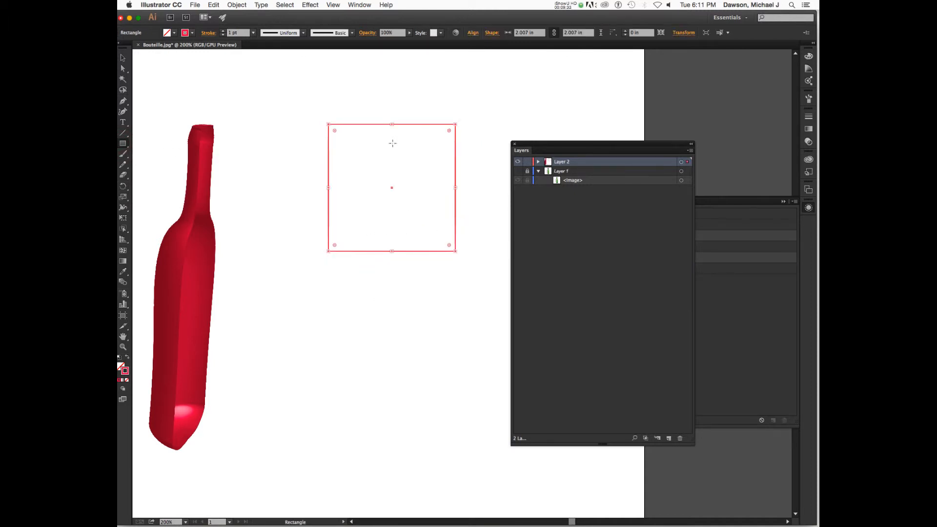
{"action": "left_click", "coordinate": [128, 360]}
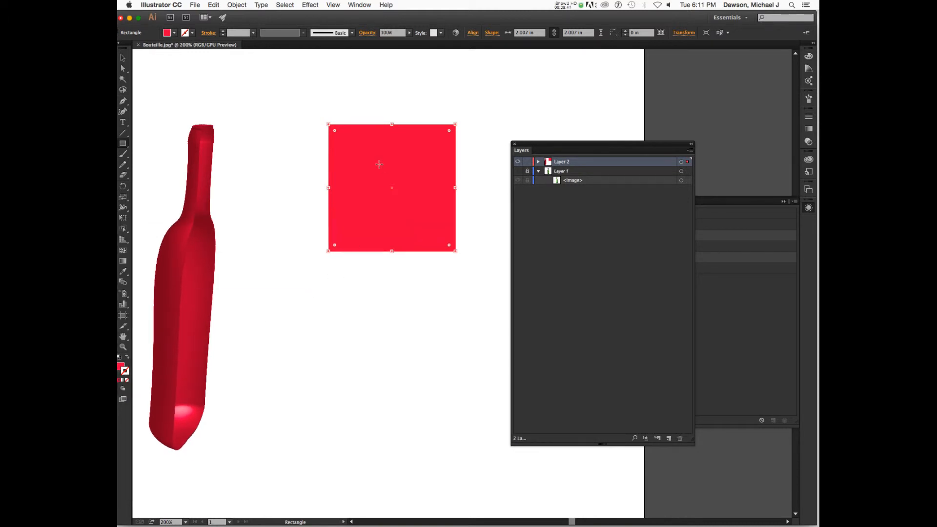
- Try a 50 pt 3D Extrude & Bevel on the square, rotate the preview to about -44°, -23°, 21°, and cancel the effect
{"action": "left_click", "coordinate": [310, 5]}
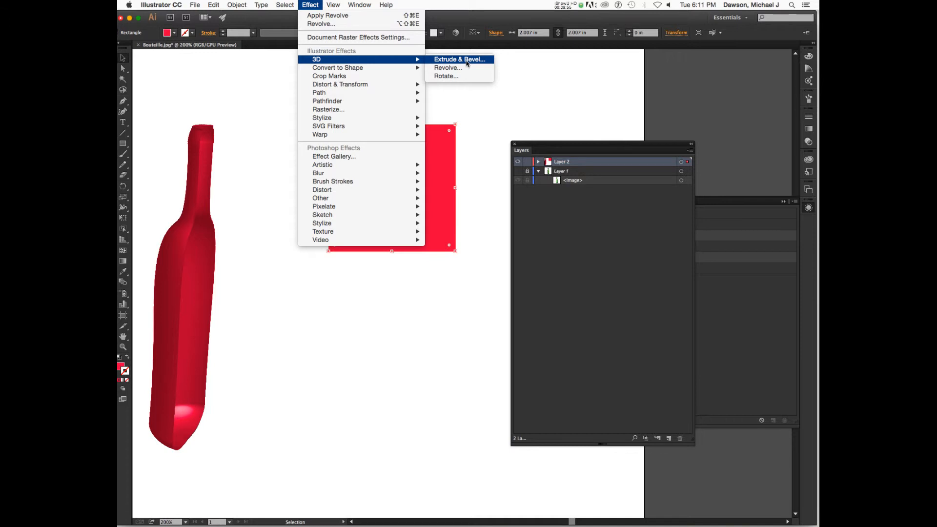
{"action": "left_click", "coordinate": [467, 61]}
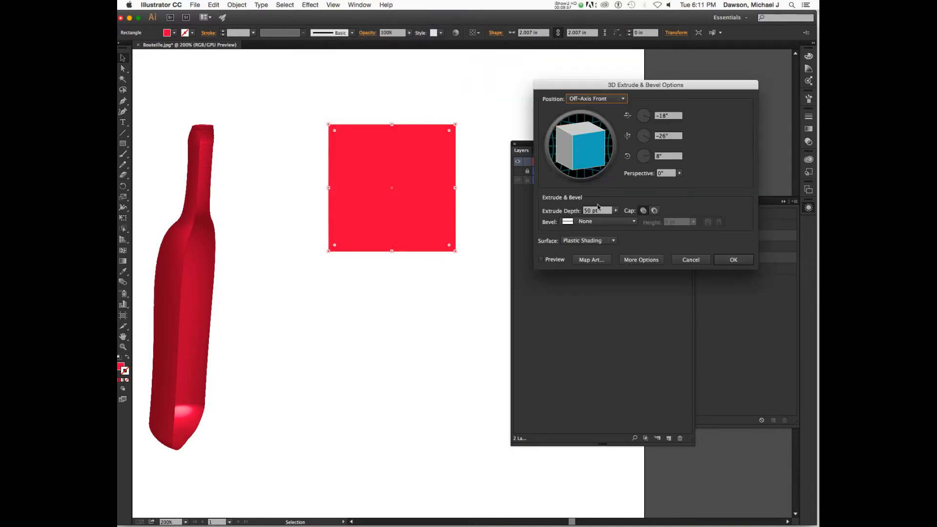
{"action": "left_click", "coordinate": [549, 261]}
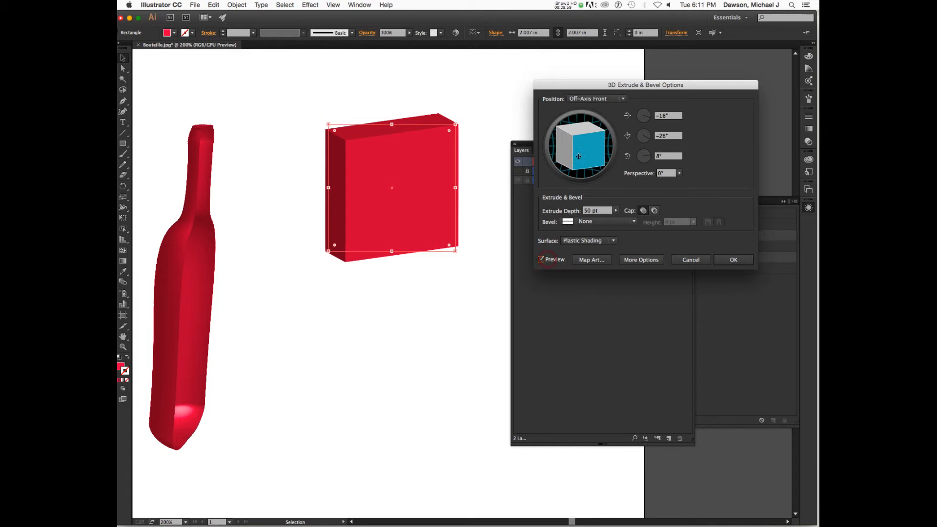
{"action": "left_click_drag", "start_coordinate": [574, 131], "coordinate": [581, 138]}
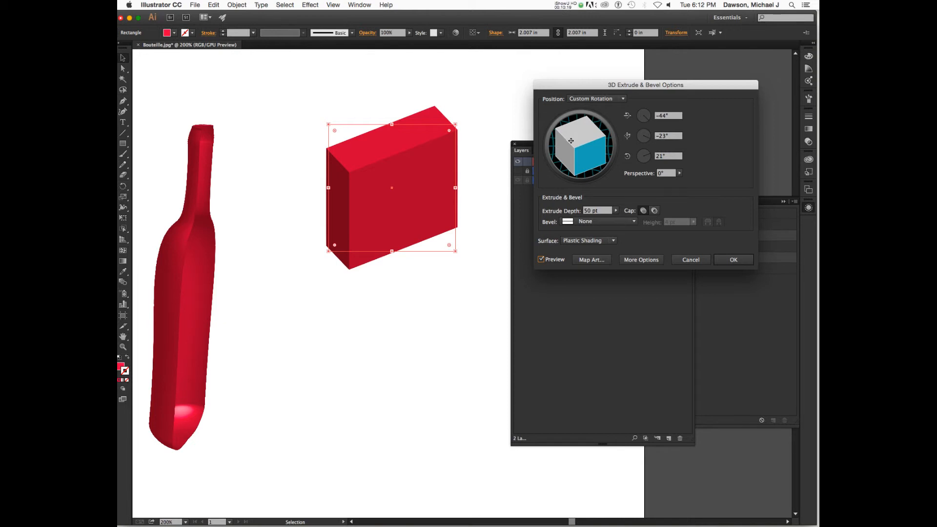
{"action": "key", "text": "Escape"}
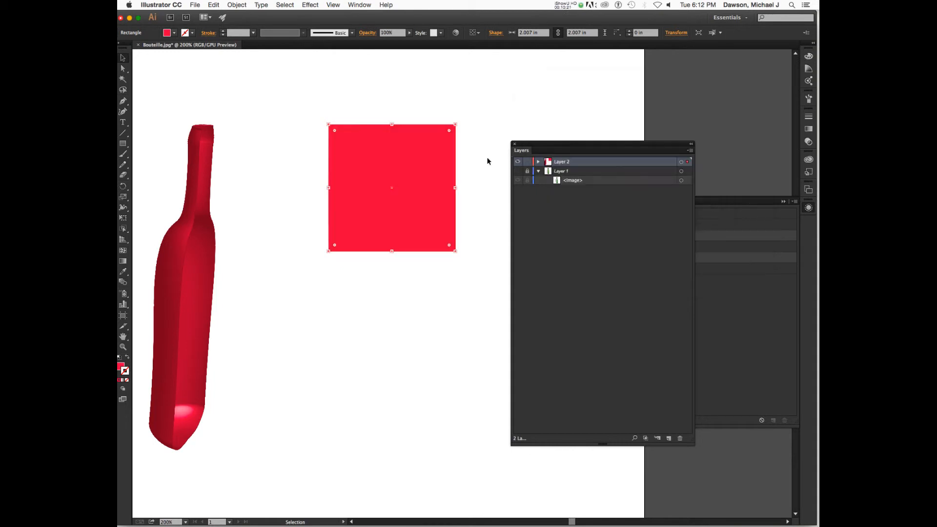
- Draw a red circle about 1.81 in across below the square and start a previewed 3D Extrude & Bevel on it
{"action": "left_click_drag", "start_coordinate": [123, 144], "coordinate": [151, 165]}
{"action": "left_click_drag", "start_coordinate": [341, 302], "coordinate": [455, 417]}
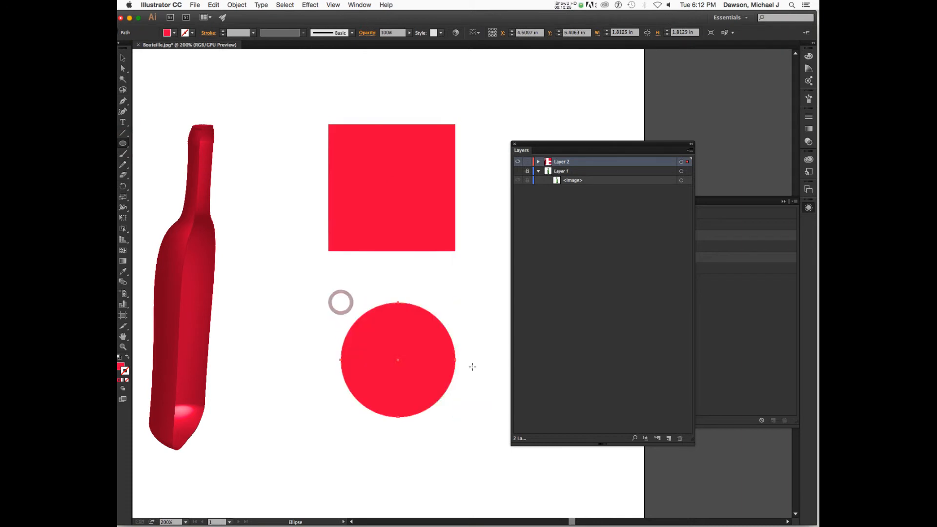
{"action": "left_click", "coordinate": [311, 5]}
{"action": "mouse_move", "coordinate": [400, 59]}
{"action": "left_click", "coordinate": [459, 61]}
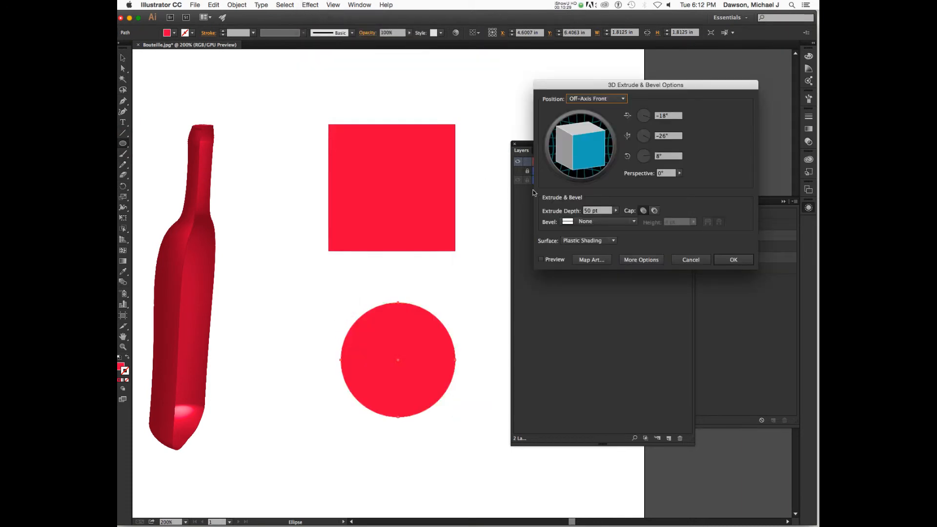
{"action": "left_click", "coordinate": [551, 259]}
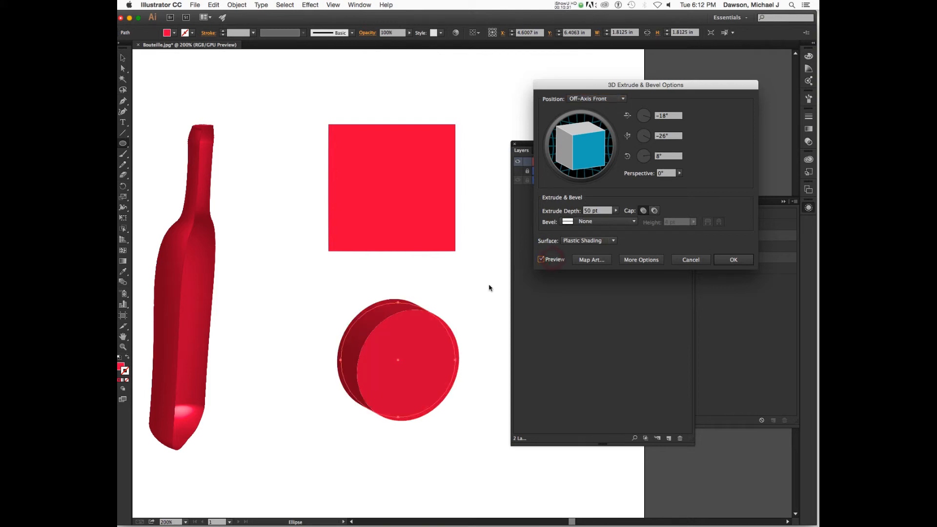
- Extrude the circle to a depth of 682 pt and rotate the resulting cylinder to about -8°, -10°, 0°
{"action": "left_click_drag", "start_coordinate": [591, 160], "coordinate": [582, 140]}
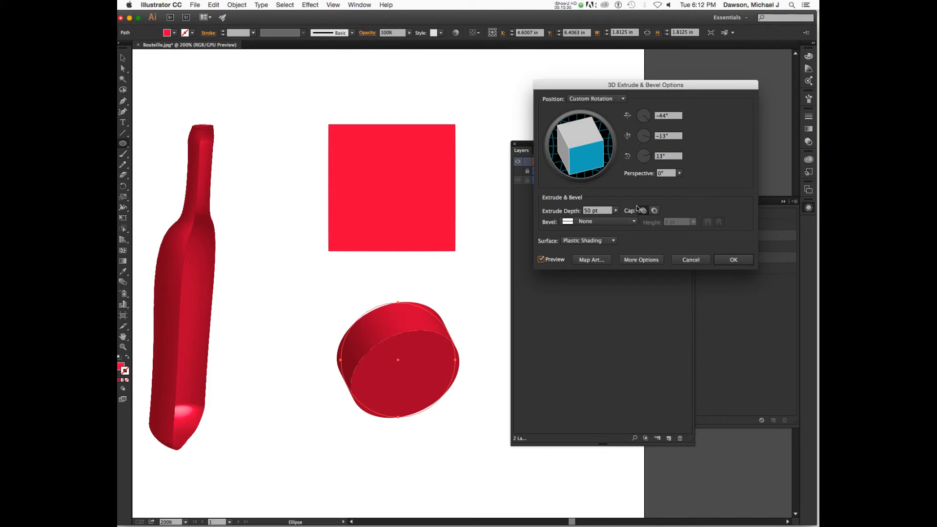
{"action": "left_click", "coordinate": [615, 212]}
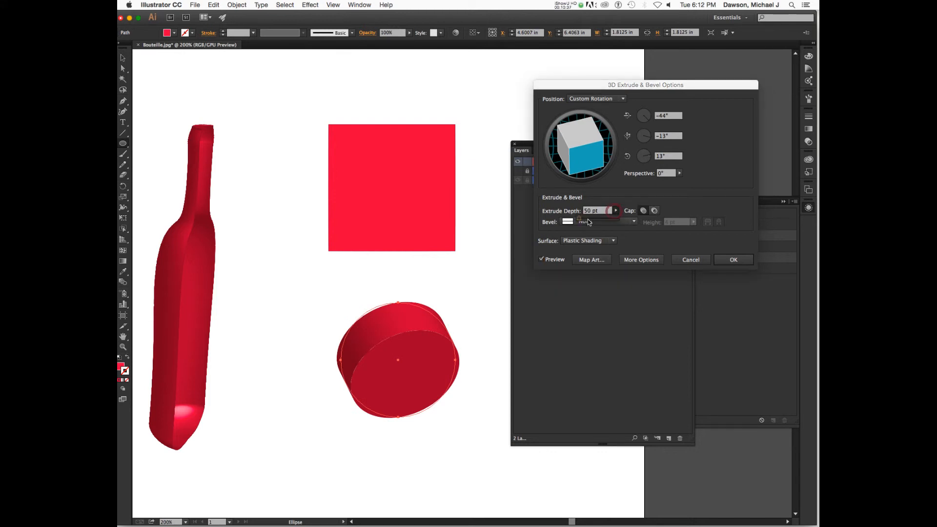
{"action": "left_click_drag", "start_coordinate": [606, 221], "coordinate": [595, 219]}
{"action": "left_click_drag", "start_coordinate": [588, 139], "coordinate": [576, 148]}
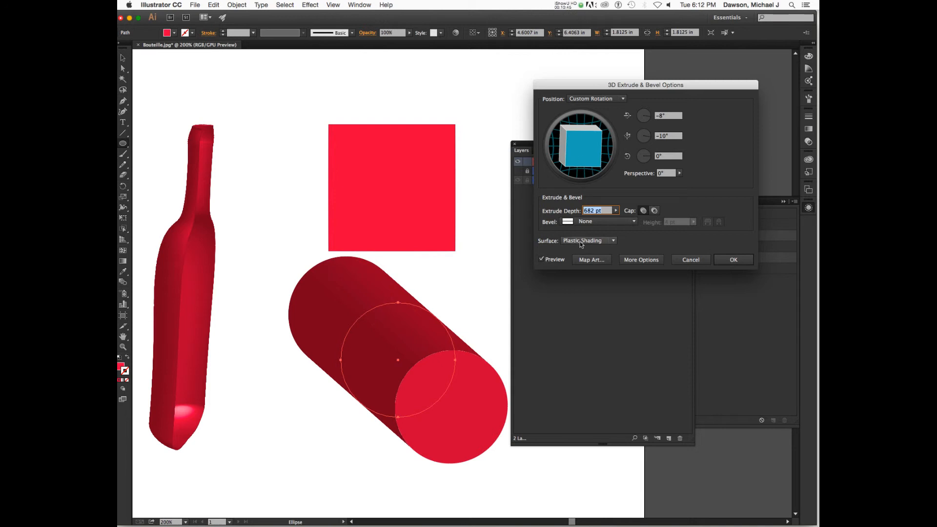
- Turn the cylinder's cap off for a hollow appearance and rotate it to about 0°, 3°, -4° to look through it
{"action": "left_click", "coordinate": [654, 212]}
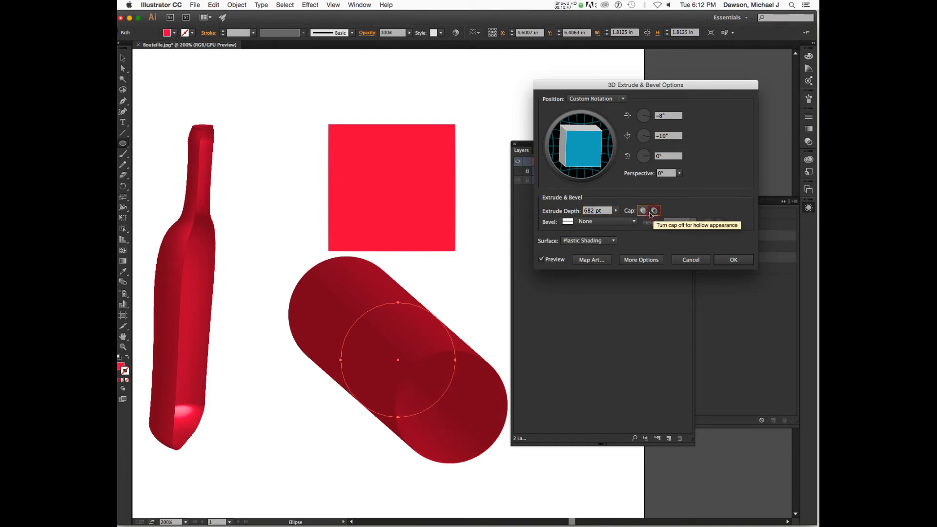
{"action": "left_click_drag", "start_coordinate": [583, 162], "coordinate": [585, 155]}
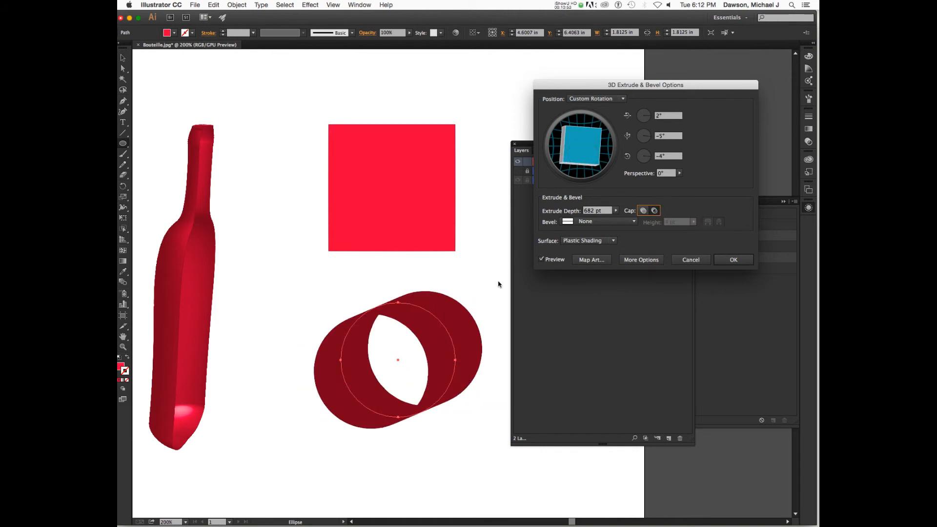
{"action": "left_click_drag", "start_coordinate": [571, 149], "coordinate": [577, 147]}
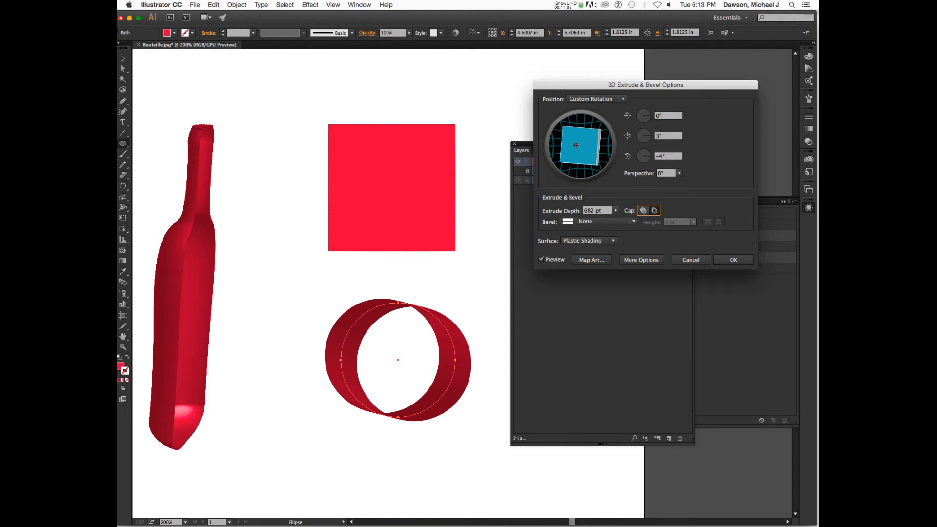
- Show the additional surface lighting options and rotate the hollow cylinder to about 25°, -1°, -8°
{"action": "left_click", "coordinate": [636, 260]}
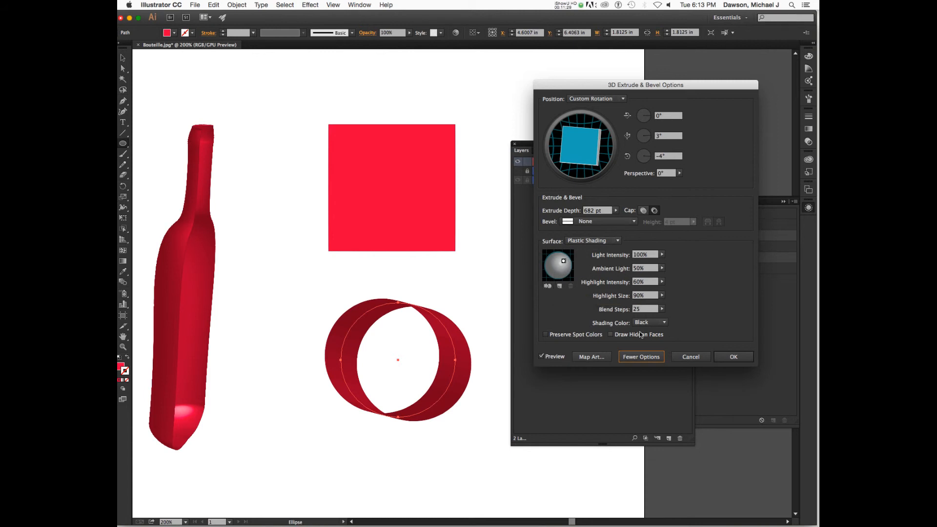
{"action": "left_click", "coordinate": [687, 319]}
{"action": "left_click_drag", "start_coordinate": [572, 149], "coordinate": [577, 141]}
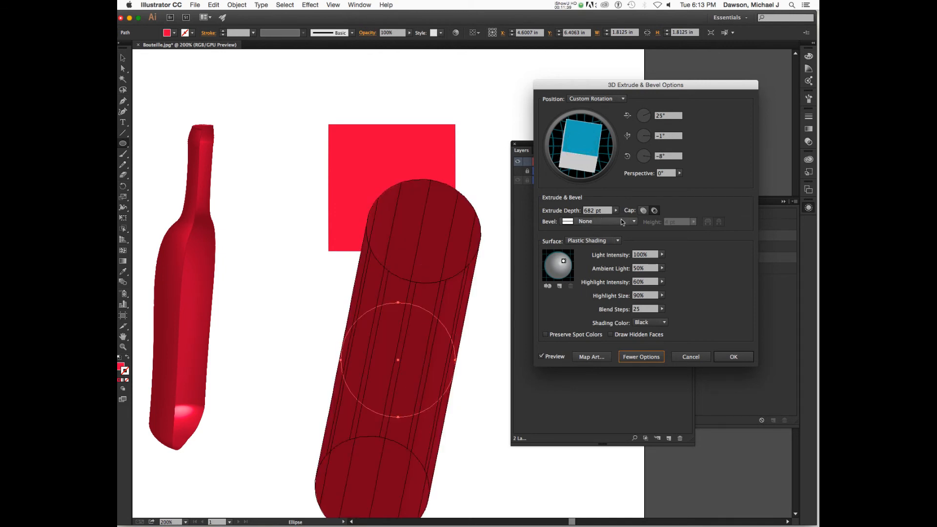
- Move the light to a lower spot on the lighting sphere and set the ambient light to 46%, keeping light intensity at 100%
{"action": "left_click_drag", "start_coordinate": [560, 265], "coordinate": [563, 268]}
{"action": "left_click", "coordinate": [661, 268]}
{"action": "left_click_drag", "start_coordinate": [645, 276], "coordinate": [644, 277]}
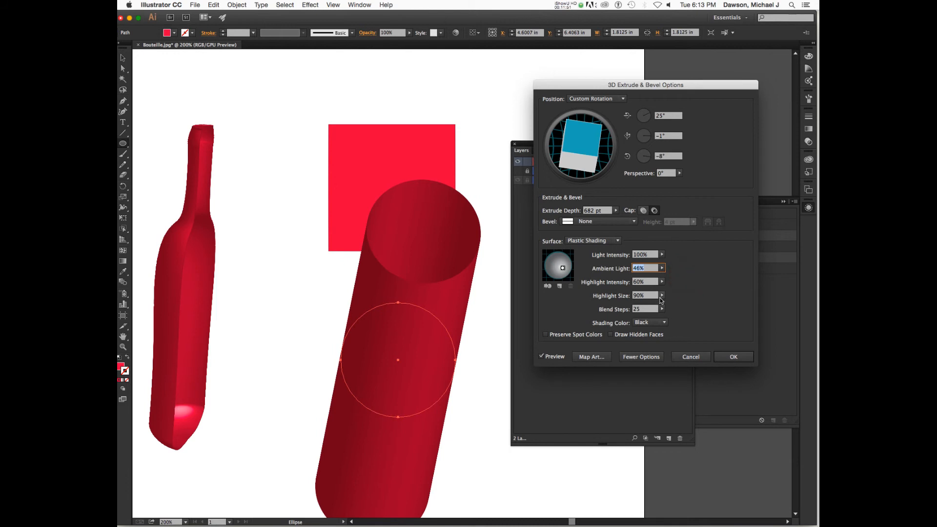
{"action": "left_click", "coordinate": [661, 254]}
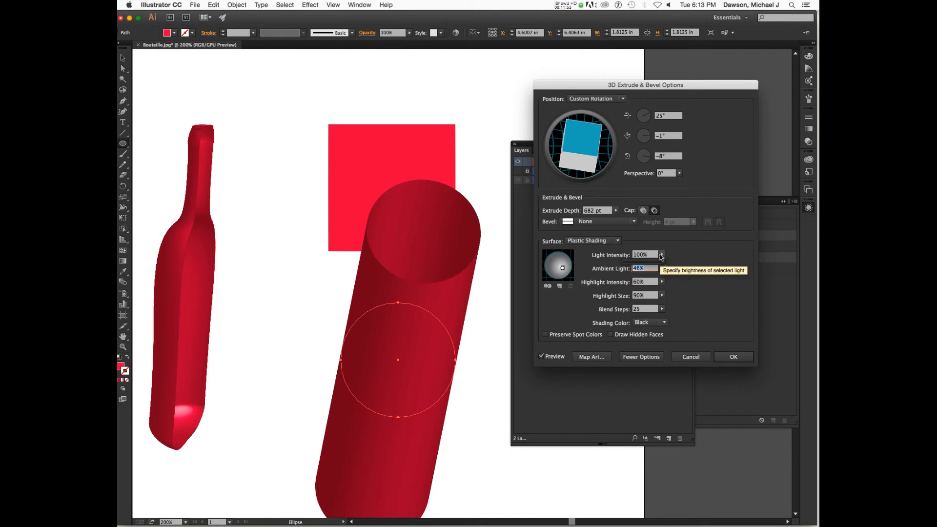
{"action": "left_click", "coordinate": [661, 255]}
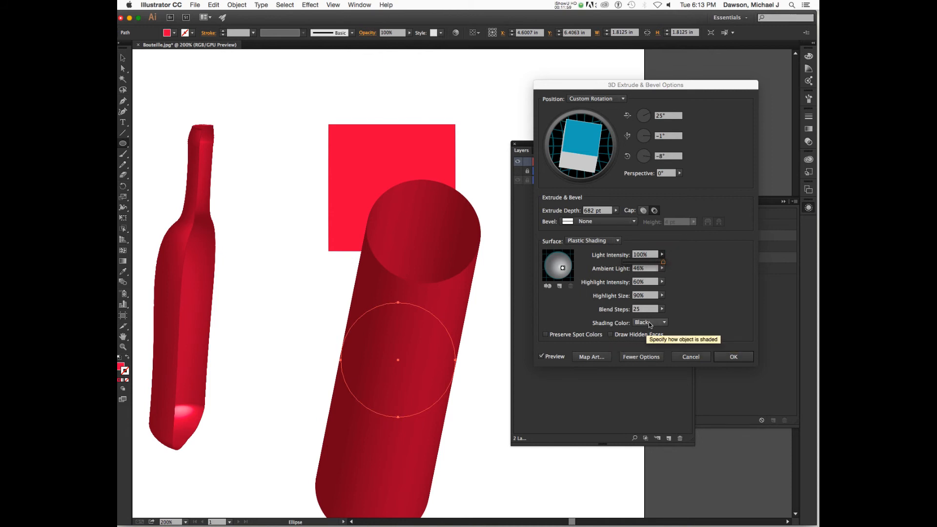
- Set the cylinder's highlight size to 39%
{"action": "left_click", "coordinate": [667, 289]}
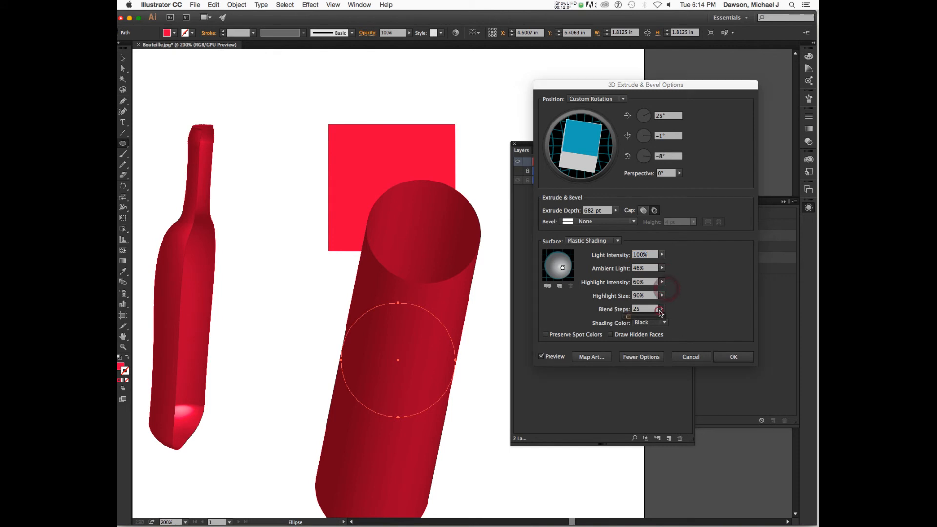
{"action": "left_click", "coordinate": [660, 296]}
{"action": "left_click_drag", "start_coordinate": [657, 305], "coordinate": [640, 307]}
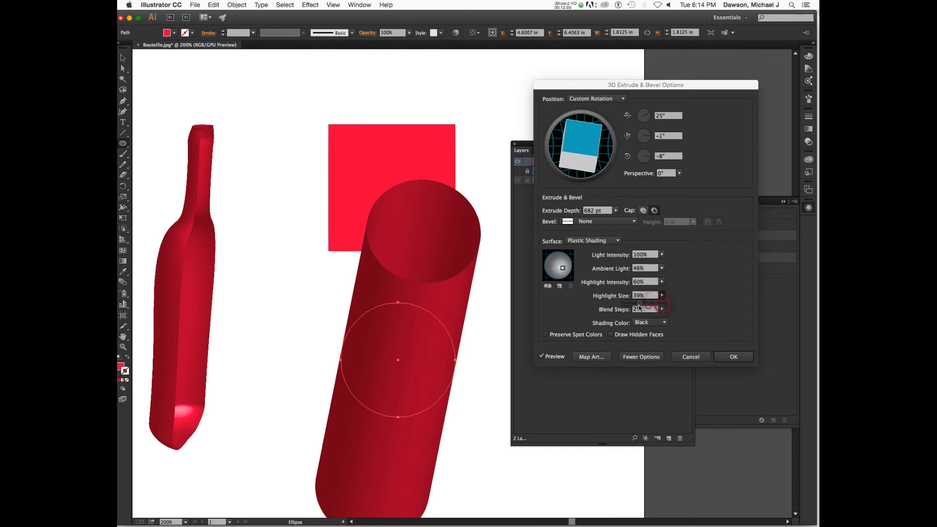
{"action": "left_click", "coordinate": [678, 308]}
- Set the cylinder's blend steps to 91 and keep its shading color Black
{"action": "left_click", "coordinate": [647, 322]}
{"action": "left_click", "coordinate": [655, 321]}
{"action": "left_click", "coordinate": [662, 309]}
{"action": "mouse_move", "coordinate": [646, 317]}
{"action": "left_mouse_down"}
{"action": "mouse_move", "coordinate": [654, 317]}
{"action": "mouse_move", "coordinate": [644, 317]}
{"action": "left_mouse_up"}
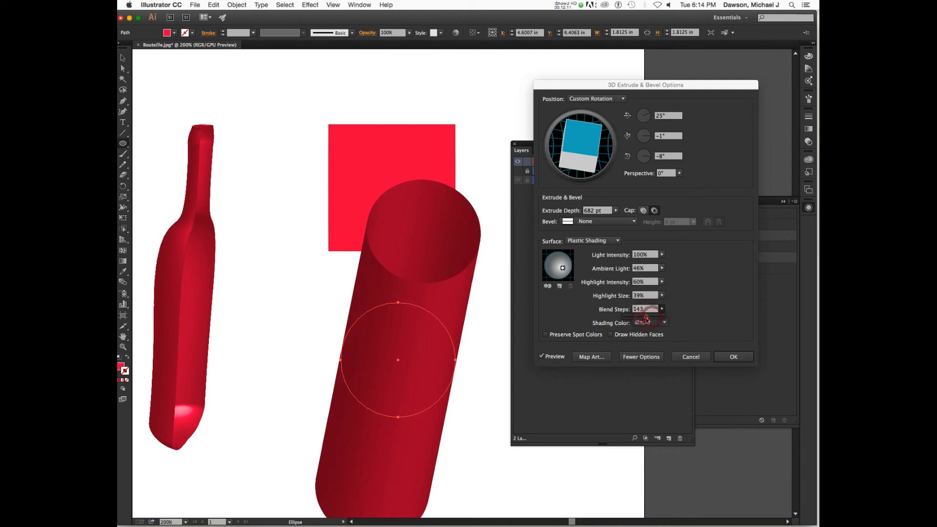
{"action": "left_click", "coordinate": [654, 323]}
{"action": "left_click", "coordinate": [688, 315]}
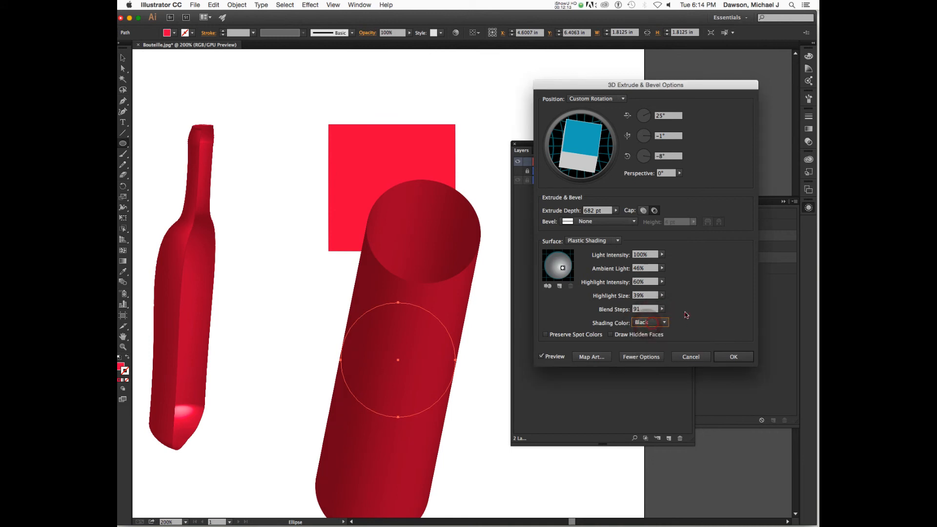
- Review the surface shading styles for the cylinder, and discard the circle's 3D extrusion
{"action": "left_click", "coordinate": [601, 240]}
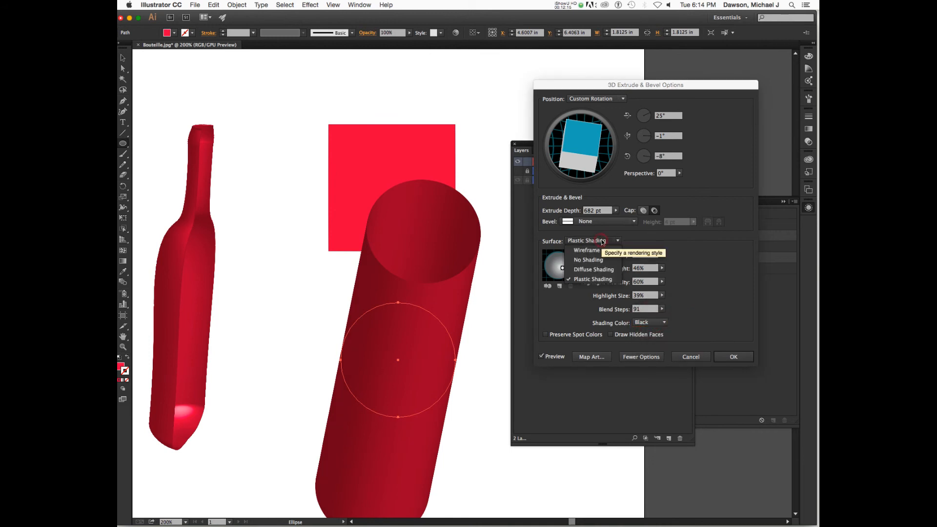
{"action": "left_click", "coordinate": [601, 240]}
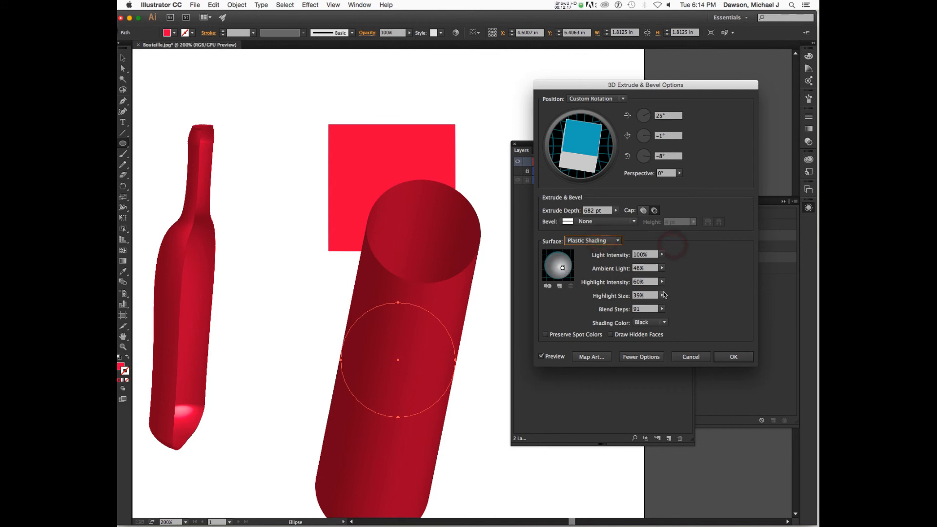
{"action": "left_click", "coordinate": [624, 337]}
{"action": "left_click", "coordinate": [701, 357]}
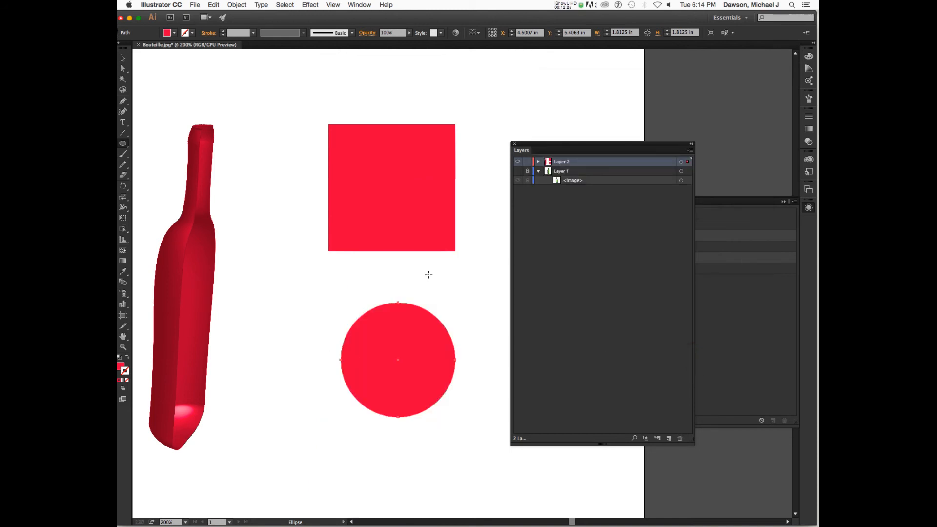
- Add a line of point text with the author's website address above the red square
{"action": "scroll", "coordinate": [426, 273], "scroll_direction": "right", "scroll_amount": 5}
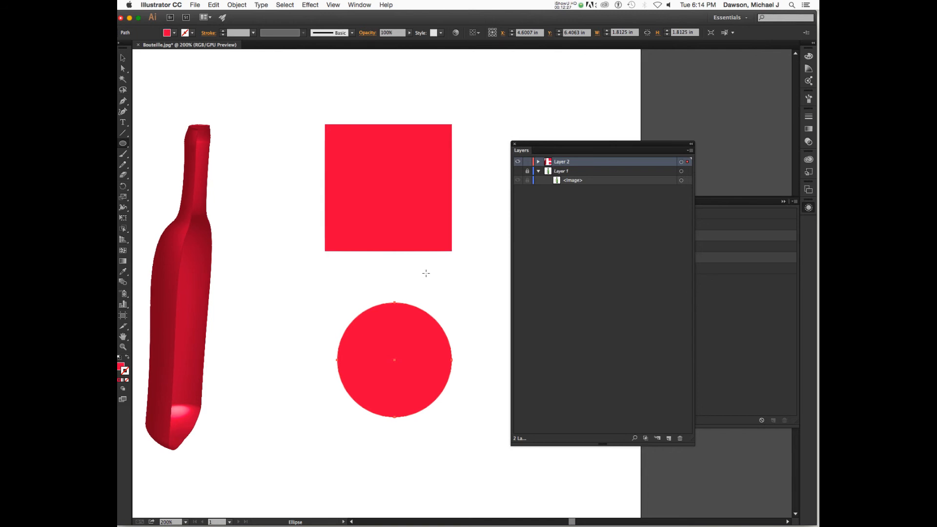
{"action": "scroll", "coordinate": [426, 273], "scroll_direction": "up", "scroll_amount": 10}
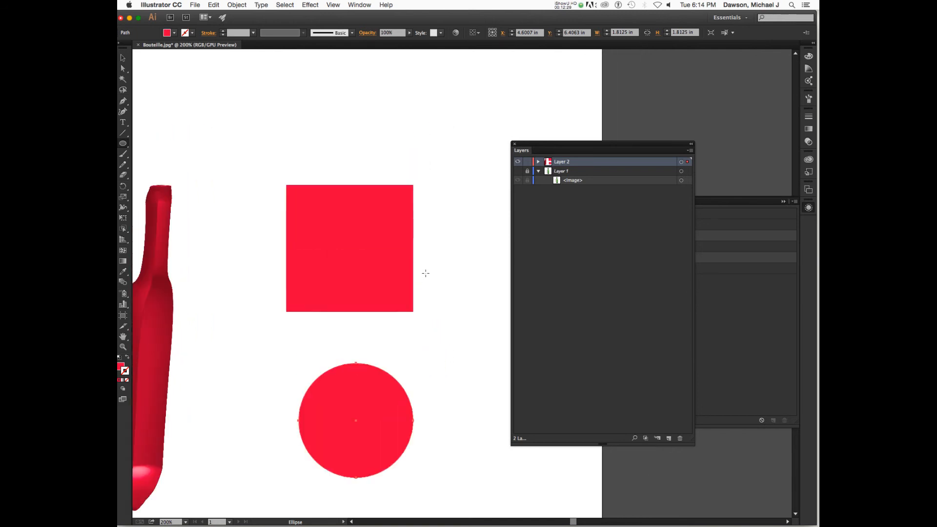
{"action": "key", "text": "t"}
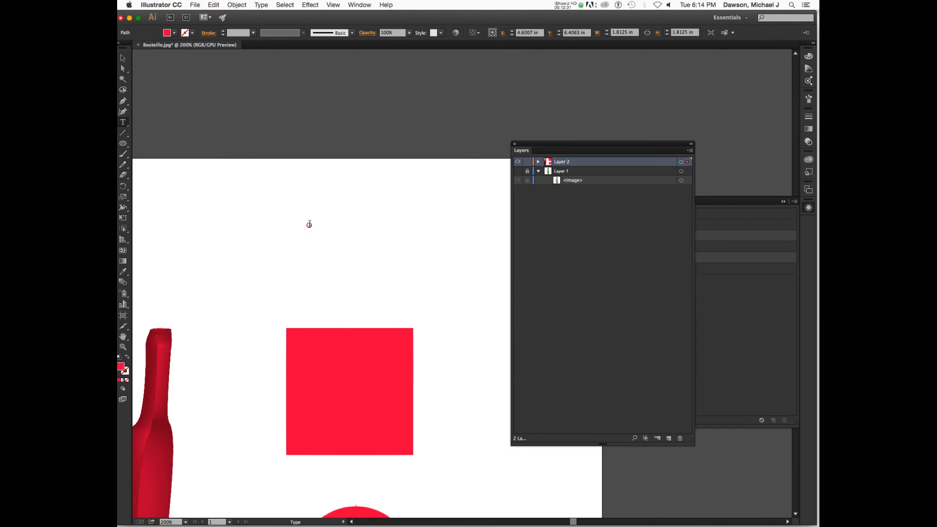
{"action": "left_click", "coordinate": [310, 224]}
{"action": "type", "text": "MichaelDawson.com"}
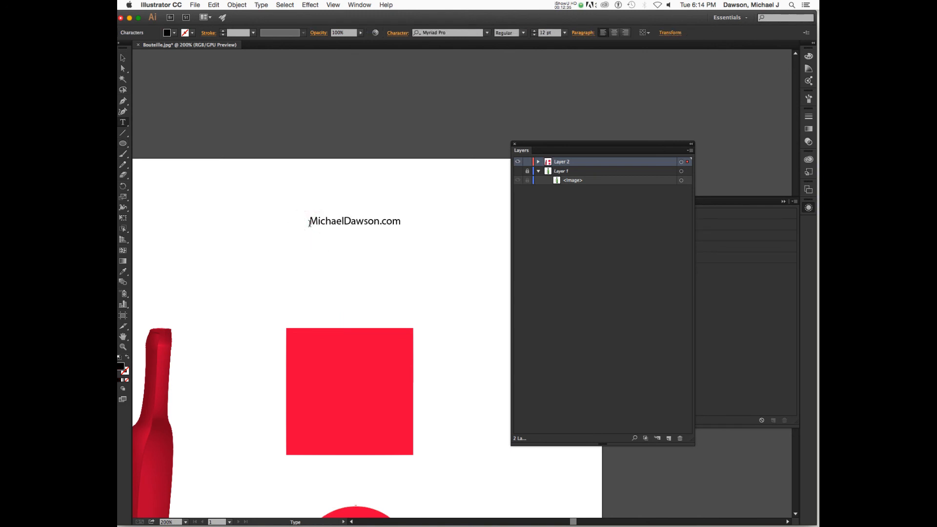
- Enlarge the website text to about 33 pt and move it so it sits above the red square within the artboard
{"action": "left_click", "coordinate": [122, 58]}
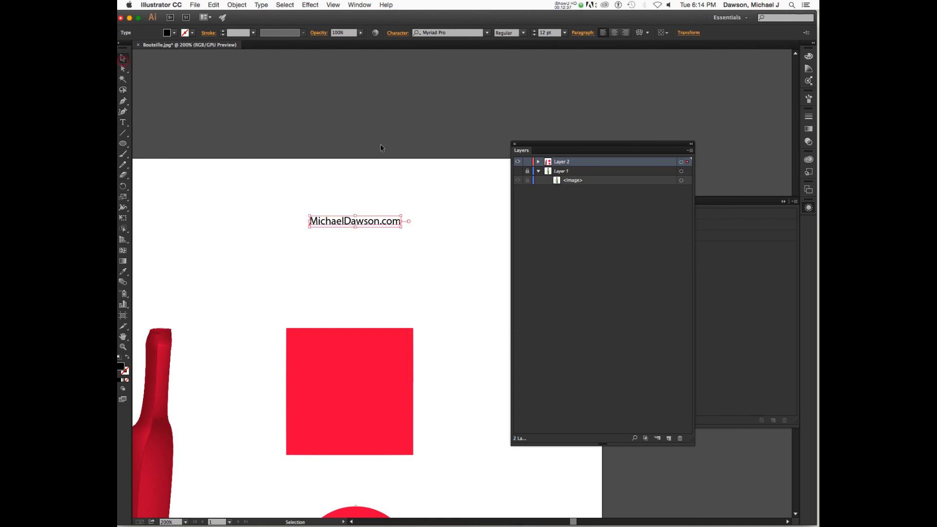
{"action": "left_click_drag", "start_coordinate": [402, 216], "coordinate": [562, 117]}
{"action": "left_click_drag", "start_coordinate": [459, 210], "coordinate": [393, 210]}
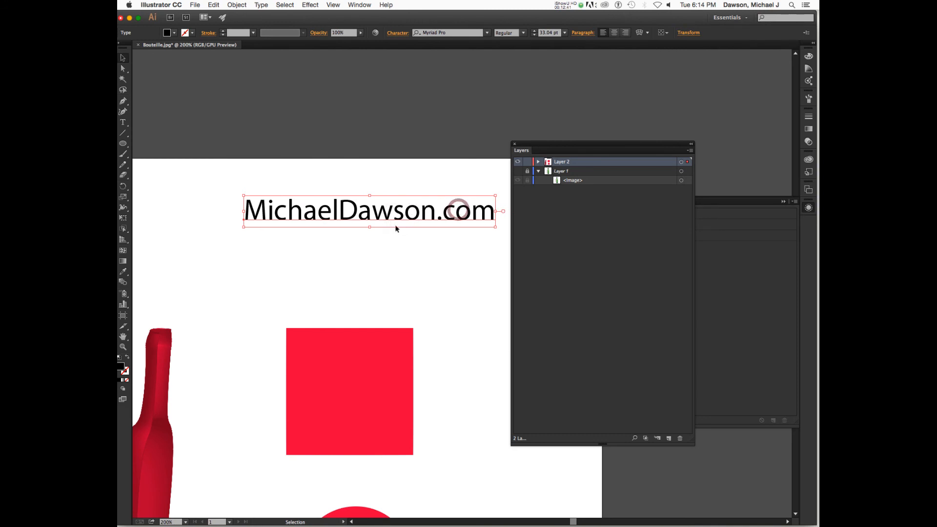
- Try the 3D Rotate effect on the website text with the Off-Axis Front position previewed
{"action": "left_click", "coordinate": [310, 5]}
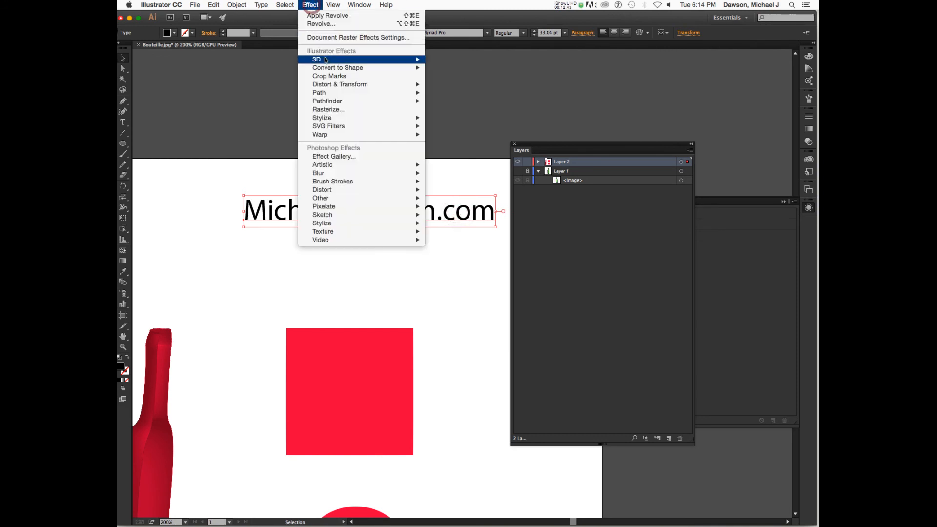
{"action": "mouse_move", "coordinate": [326, 60]}
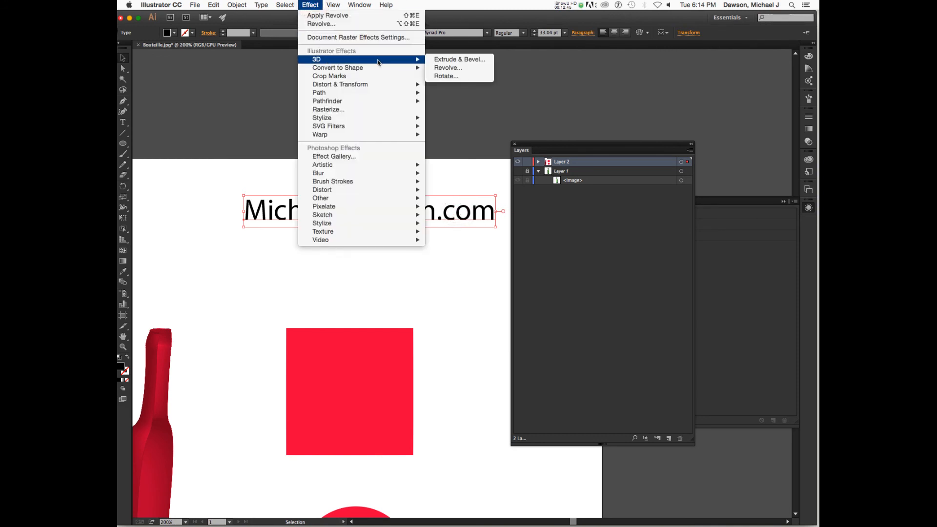
{"action": "left_click", "coordinate": [460, 77]}
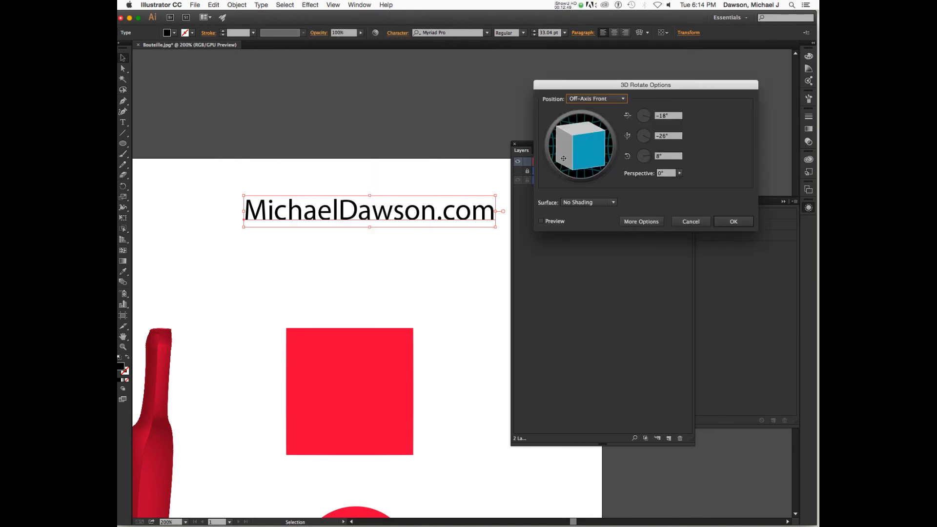
{"action": "left_click", "coordinate": [552, 222]}
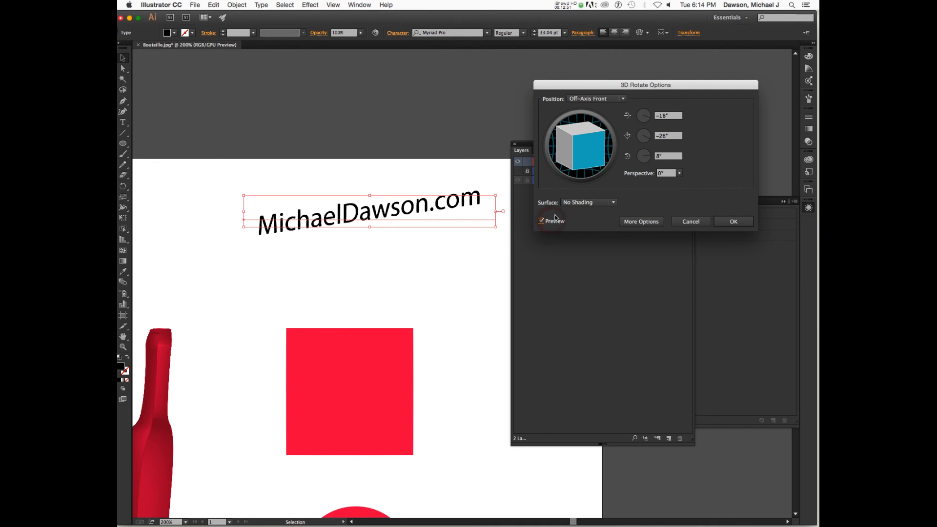
{"action": "key", "text": "Escape"}
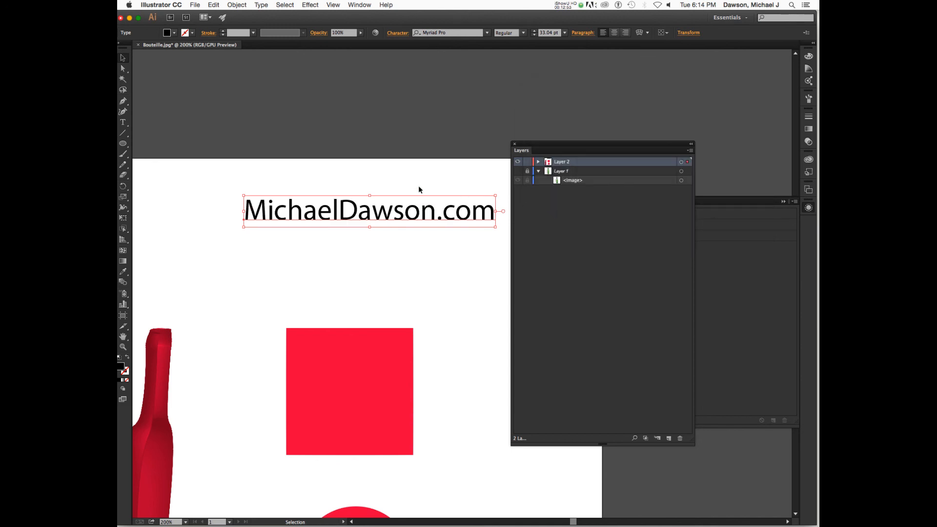
- Draw an arc about 1.31 in wide and 0.68 in high between the website text and the bottle
{"action": "scroll", "coordinate": [364, 207], "scroll_direction": "down", "scroll_amount": 1}
{"action": "left_click", "coordinate": [123, 134]}
{"action": "left_click_drag", "start_coordinate": [123, 137], "coordinate": [142, 142]}
{"action": "left_click_drag", "start_coordinate": [205, 142], "coordinate": [257, 263]}
{"action": "key", "text": "v"}
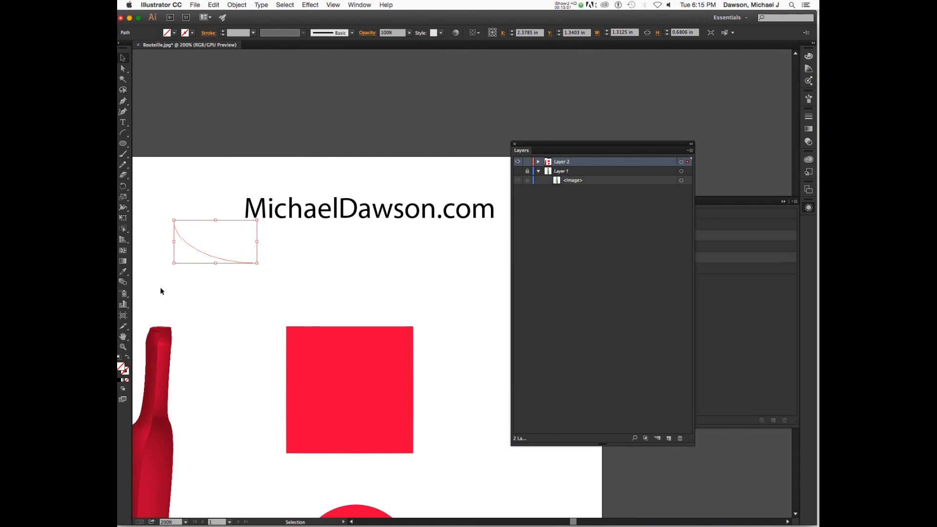
- Color the arc's stroke red and swap it to the fill, leaving no stroke
{"action": "double_click", "coordinate": [126, 374]}
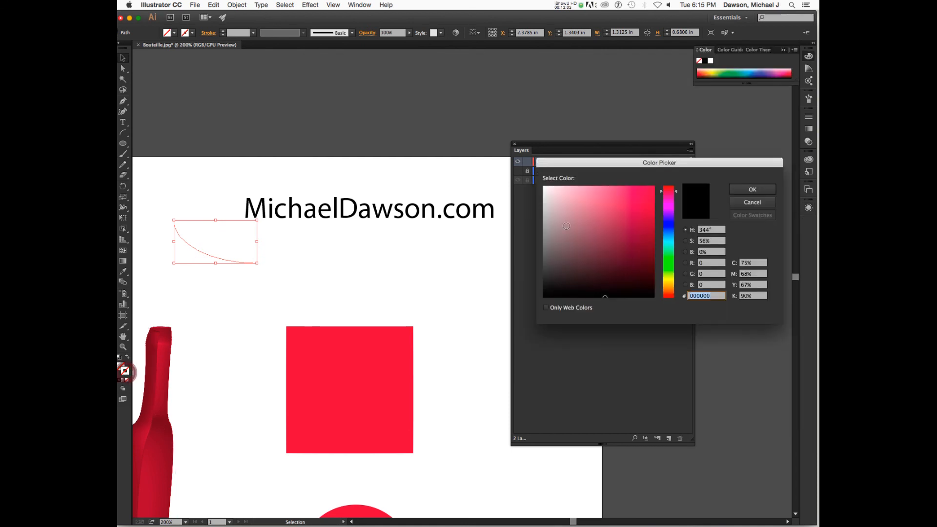
{"action": "key", "text": "Return"}
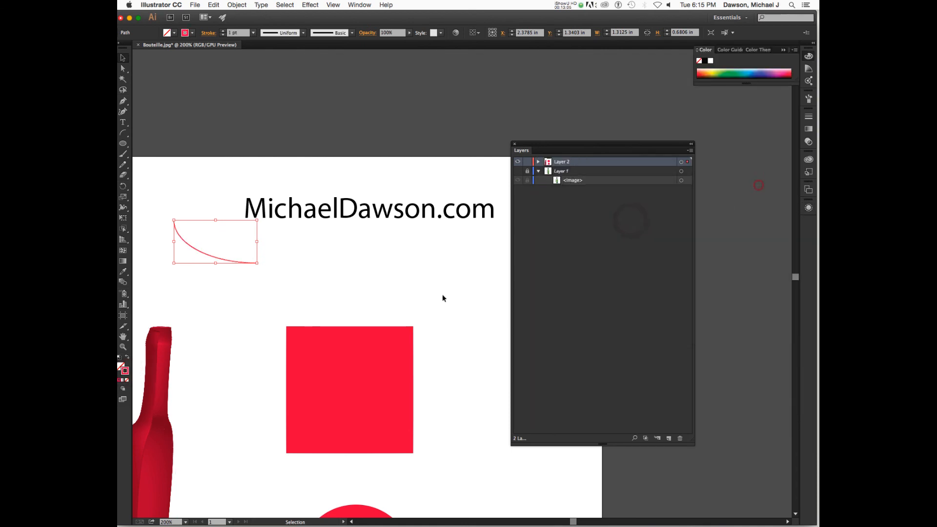
{"action": "left_click", "coordinate": [127, 357]}
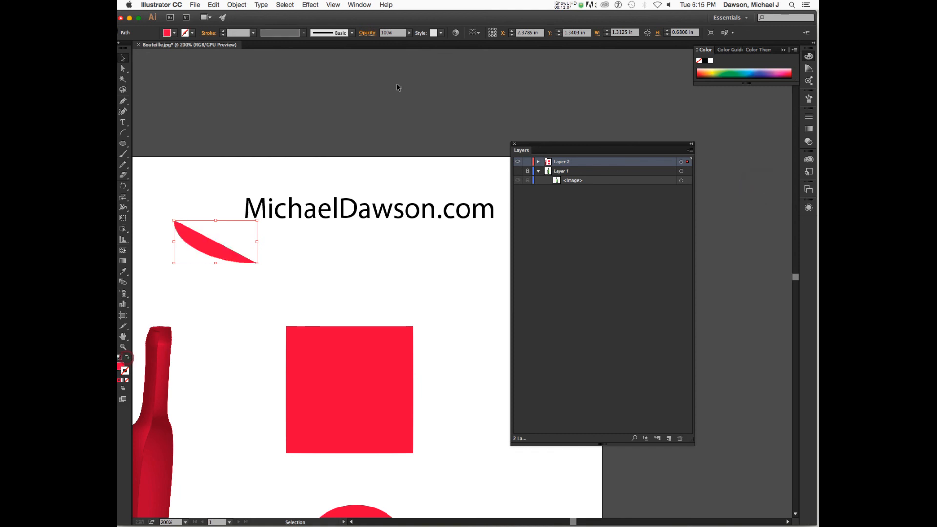
- Try a 3D Rotate of about -40°, -28°, 11° on the filled arc, and delete the arc
{"action": "left_click", "coordinate": [303, 4]}
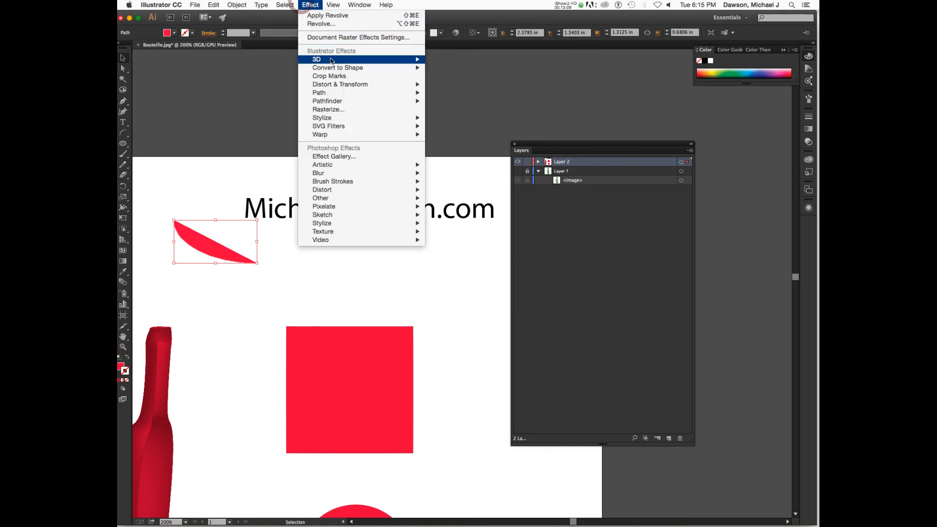
{"action": "mouse_move", "coordinate": [371, 59]}
{"action": "left_click", "coordinate": [468, 77]}
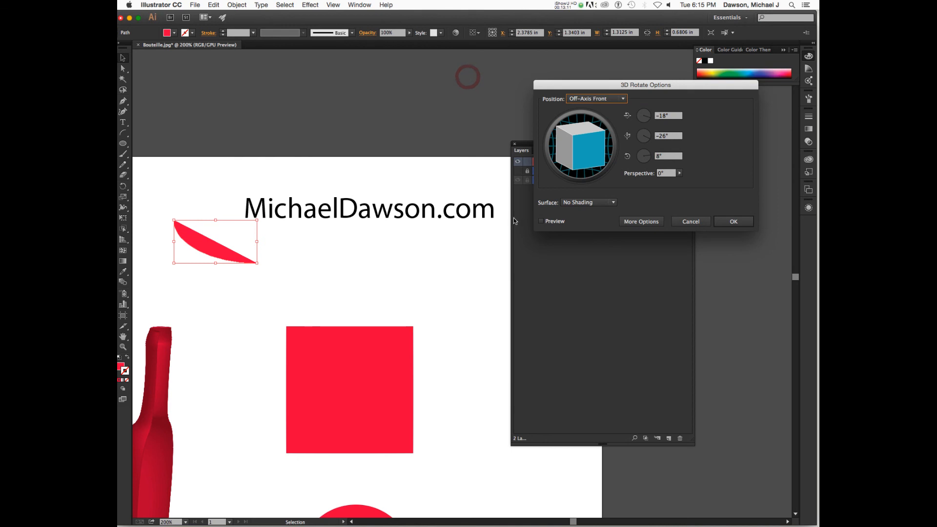
{"action": "left_click", "coordinate": [556, 221]}
{"action": "left_click_drag", "start_coordinate": [556, 141], "coordinate": [589, 164]}
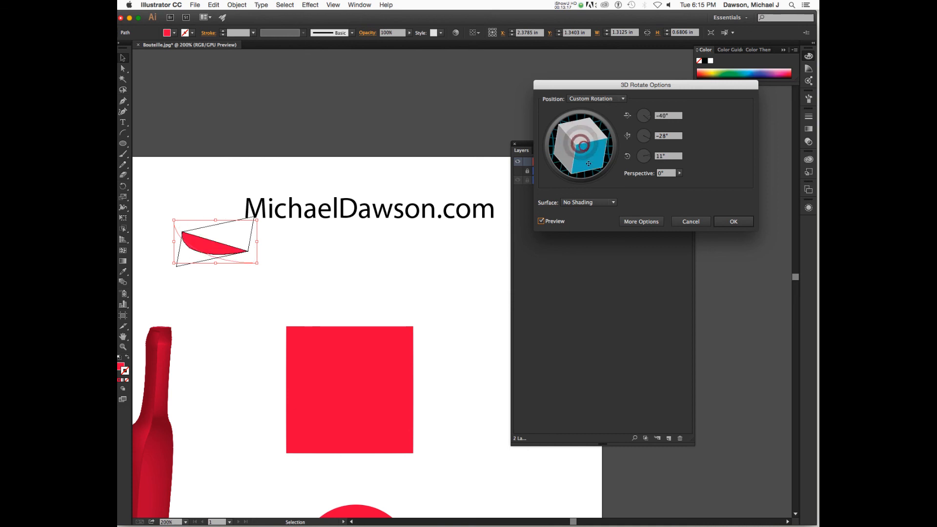
{"action": "key", "text": "Return"}
{"action": "key", "text": "Delete"}
- Preview a 50 pt Extrude & Bevel on the website text, rotated to about -4°, -12°, 1°
{"action": "left_click", "coordinate": [361, 205]}
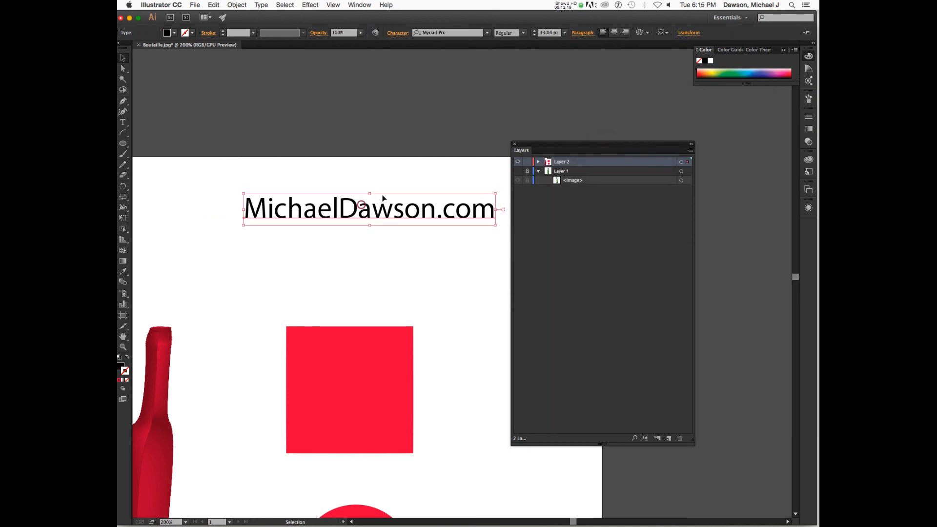
{"action": "left_click", "coordinate": [292, 5]}
{"action": "mouse_move", "coordinate": [324, 64]}
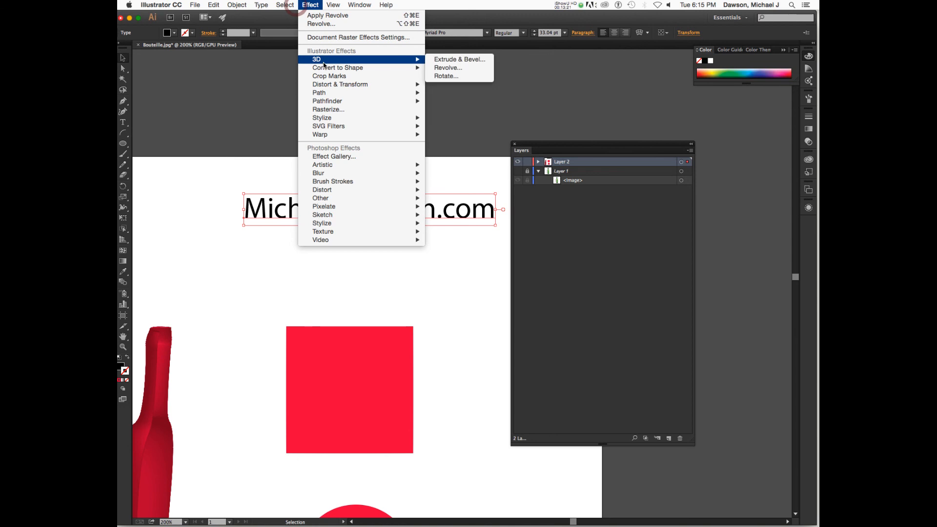
{"action": "left_click", "coordinate": [468, 60]}
{"action": "left_click", "coordinate": [558, 259]}
{"action": "mouse_move", "coordinate": [580, 153]}
{"action": "left_mouse_down"}
{"action": "mouse_move", "coordinate": [589, 149]}
{"action": "mouse_move", "coordinate": [578, 150]}
{"action": "left_mouse_up"}
{"action": "left_click_drag", "start_coordinate": [577, 150], "coordinate": [577, 147]}
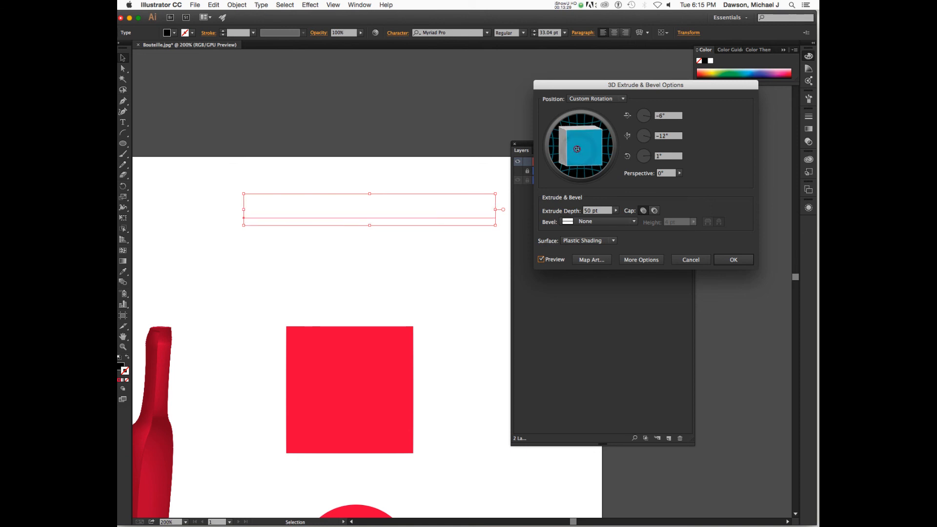
- Try the other cap option and a rotation of about -4°, -3°, 0° on the text, discard the extrusion and deselect everything
{"action": "left_click", "coordinate": [644, 210]}
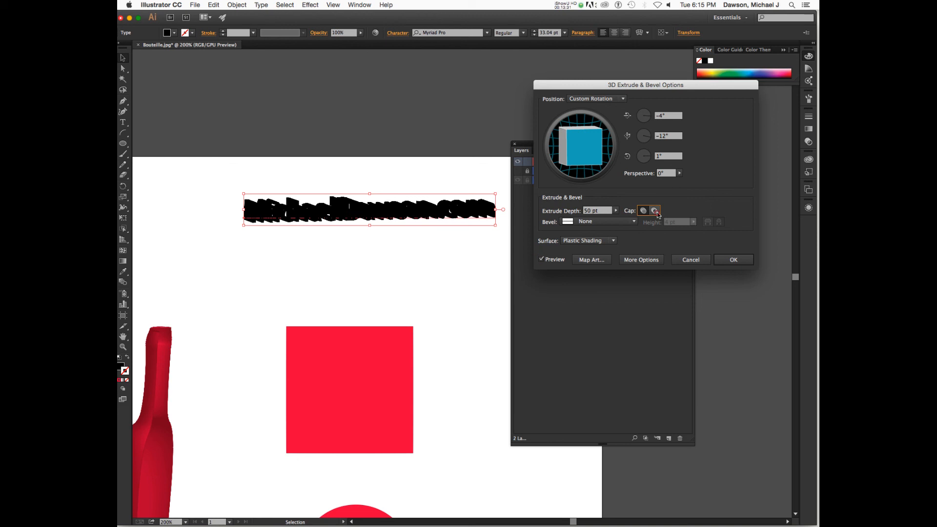
{"action": "left_click_drag", "start_coordinate": [587, 146], "coordinate": [584, 150]}
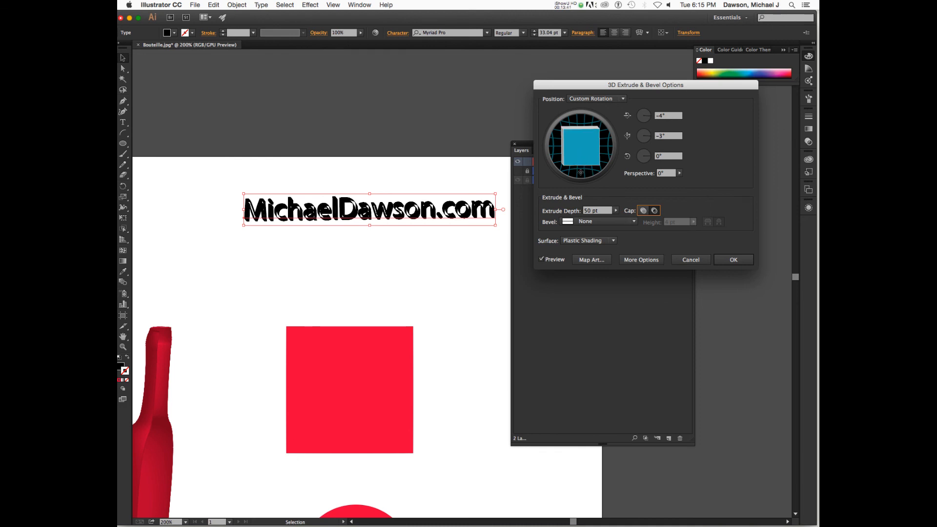
{"action": "left_click", "coordinate": [698, 261]}
{"action": "left_click", "coordinate": [632, 249]}
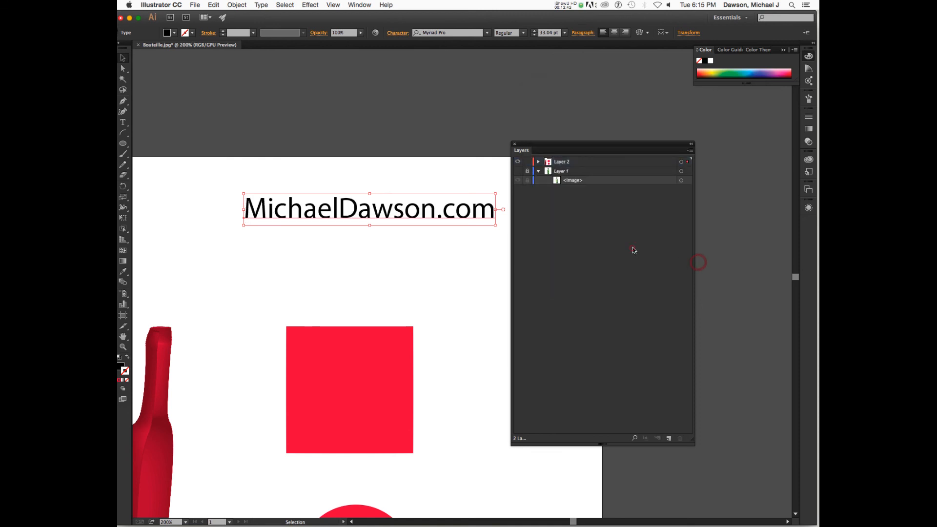
{"action": "left_click", "coordinate": [447, 244]}
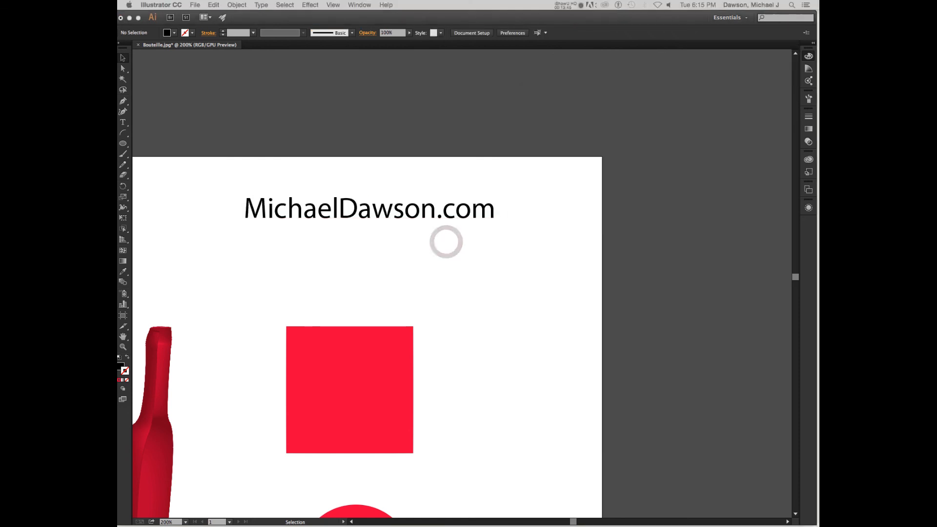